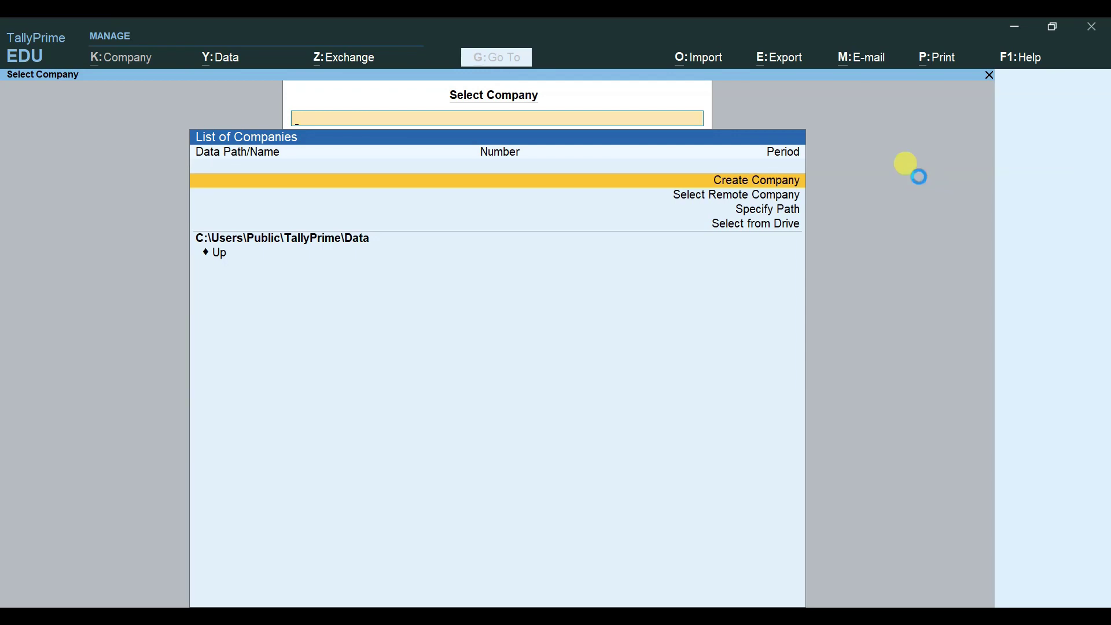
Step: Start a new company named ABC PRIVATE LIMITED and move on to the Mailing Name field
{"action": "key", "text": "Return"}
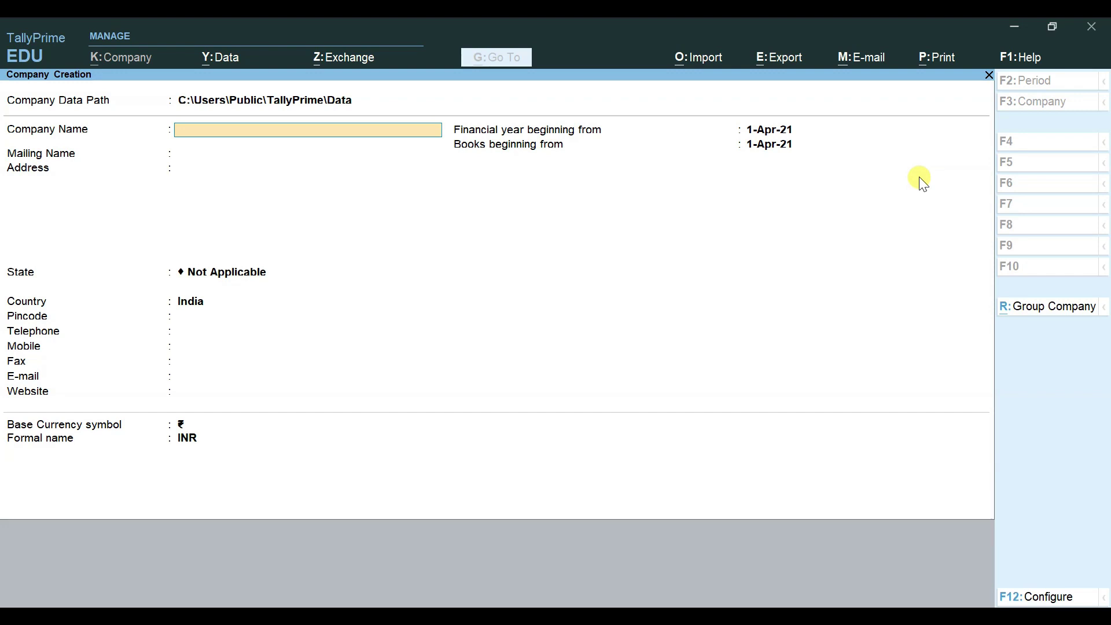
{"action": "type", "text": "ABC PRIVATE LIMITED"}
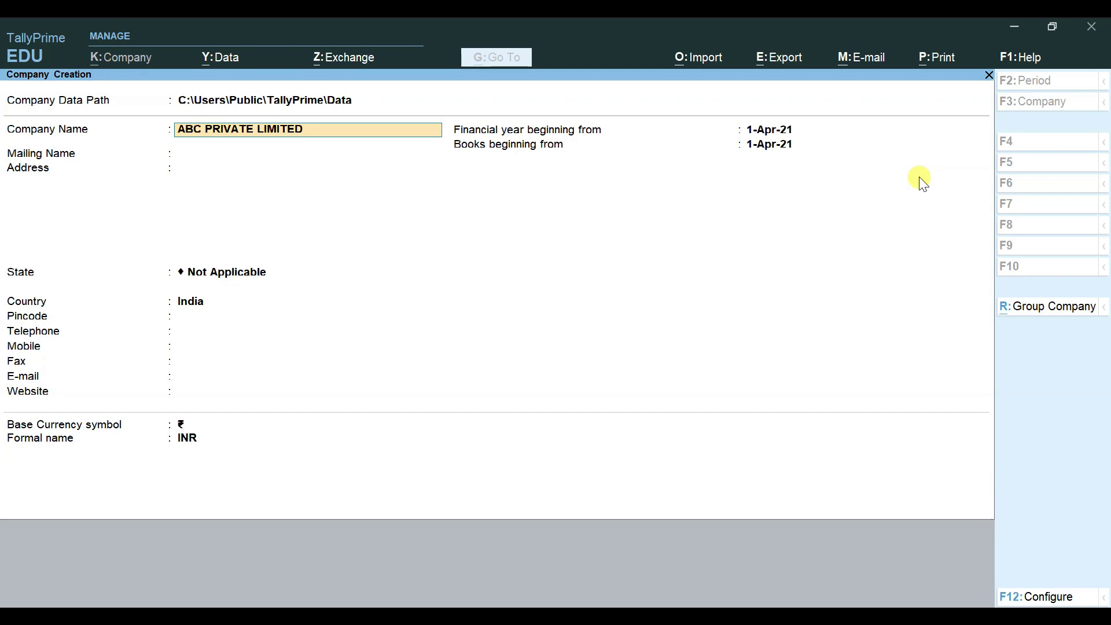
{"action": "key", "text": "Return"}
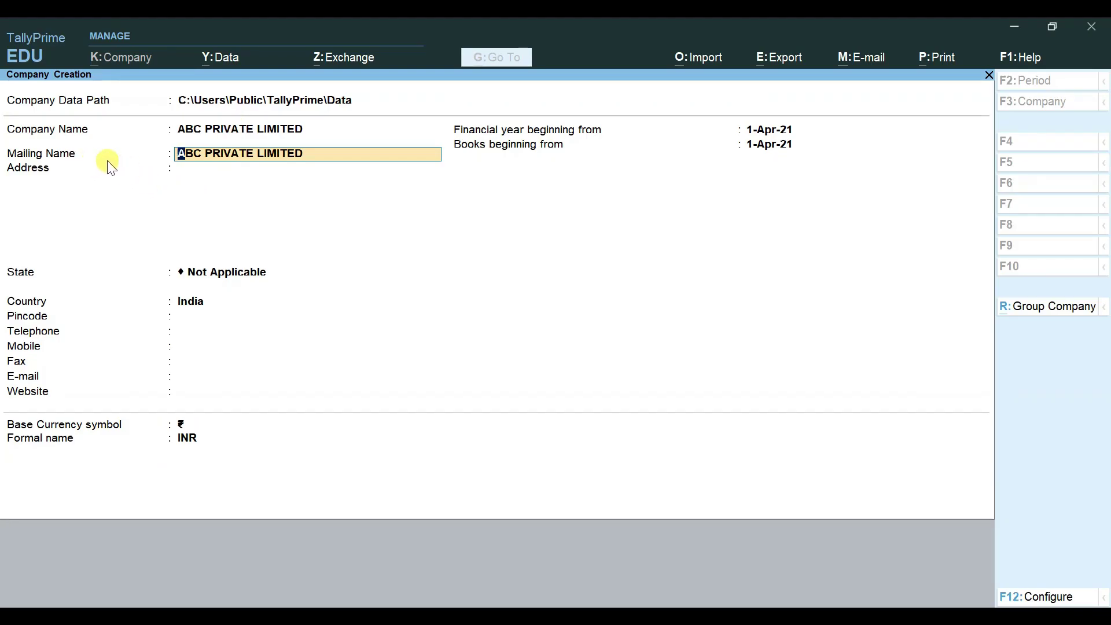
Step: Enter the company's address line and choose Delhi from the list of states
{"action": "left_click", "coordinate": [247, 154]}
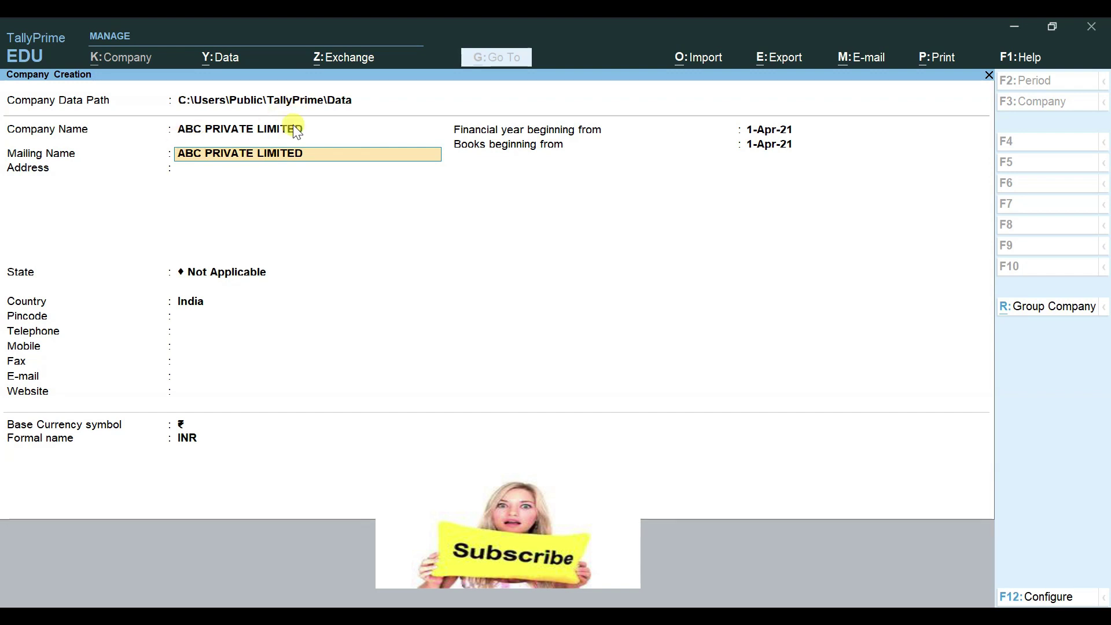
{"action": "key", "text": "Return"}
{"action": "type", "text": "ROHINI"}
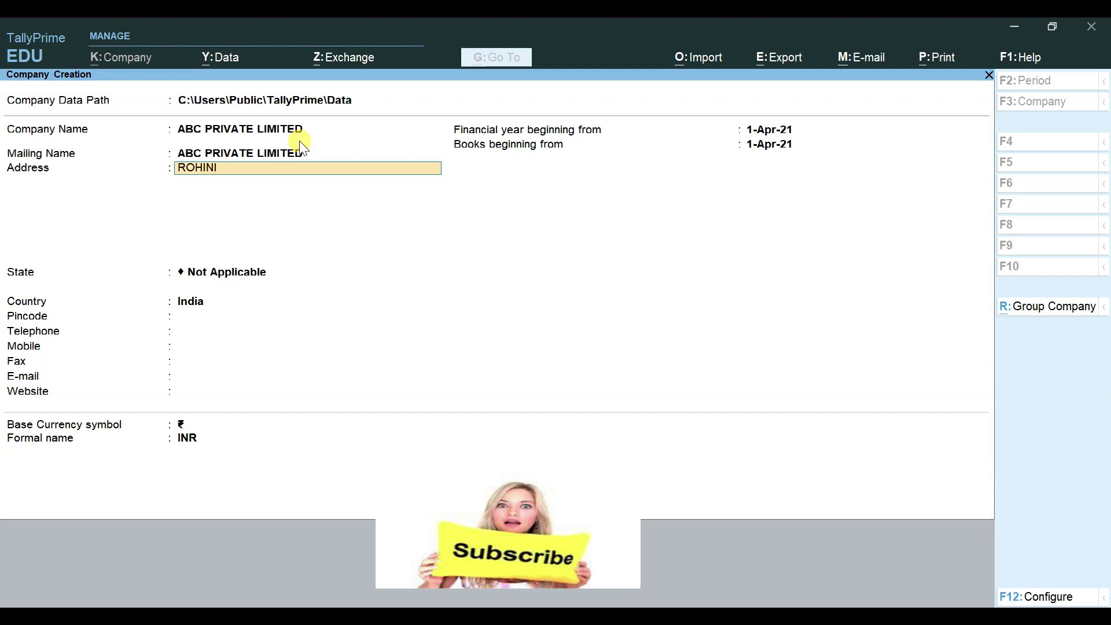
{"action": "key", "text": "Return"}
{"action": "type", "text": "DE"}
{"action": "key", "text": "BackSpace"}
{"action": "key", "text": "BackSpace"}
{"action": "key", "text": "BackSpace"}
{"action": "key", "text": "Return"}
{"action": "key", "text": "Return"}
{"action": "type", "text": "DE"}
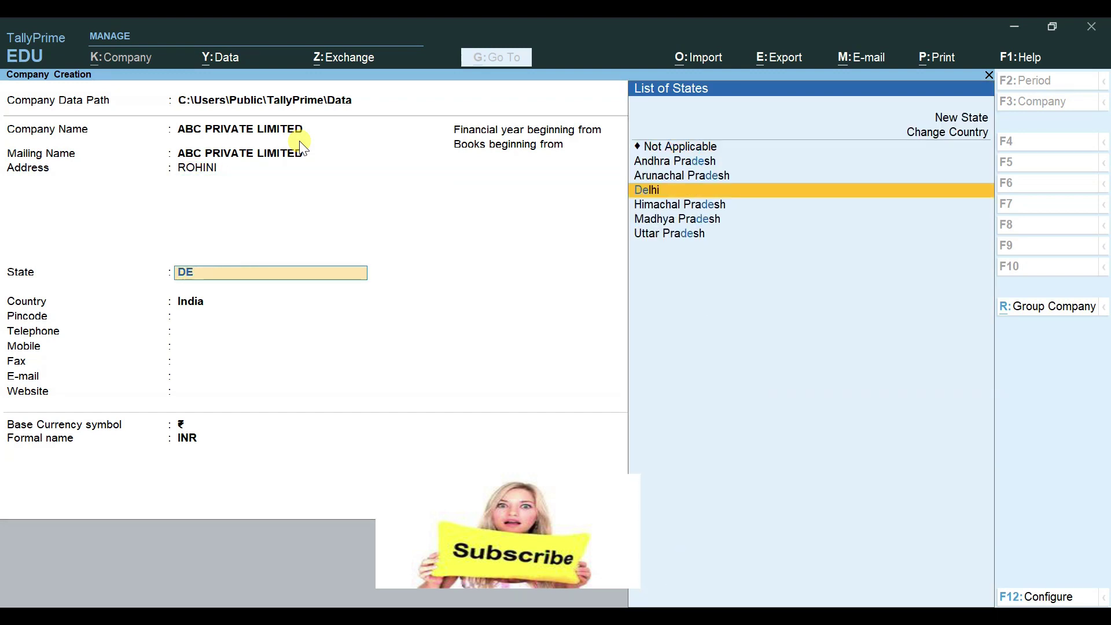
{"action": "key", "text": "Return"}
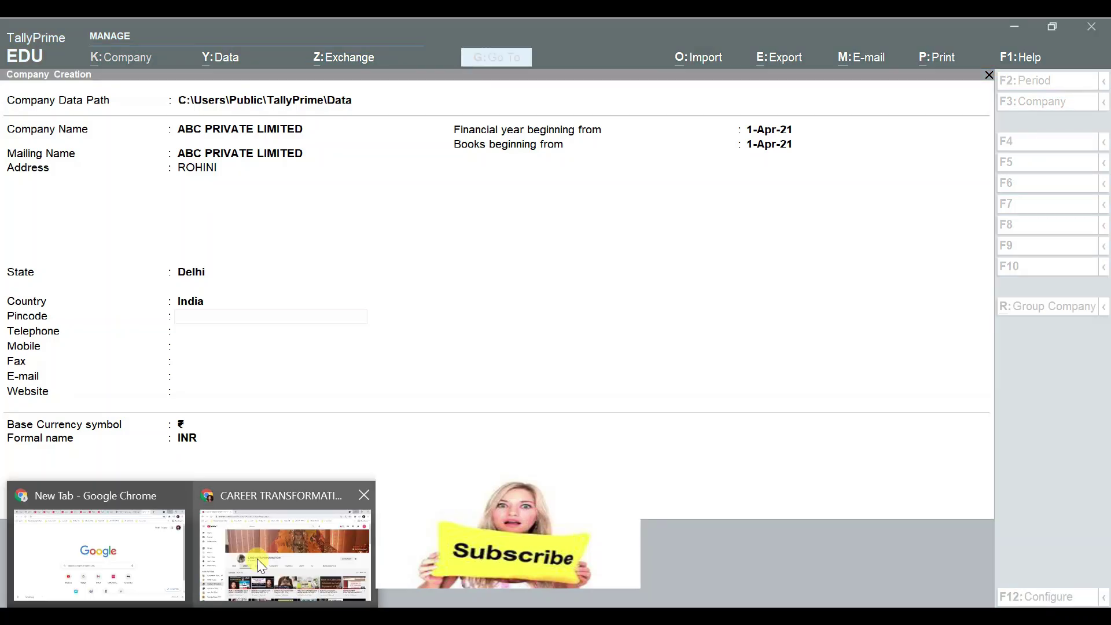
Step: Browse the CAREER TRANSFORMATION channel's Videos page on YouTube, then minimize the browser
{"action": "left_click", "coordinate": [286, 545]}
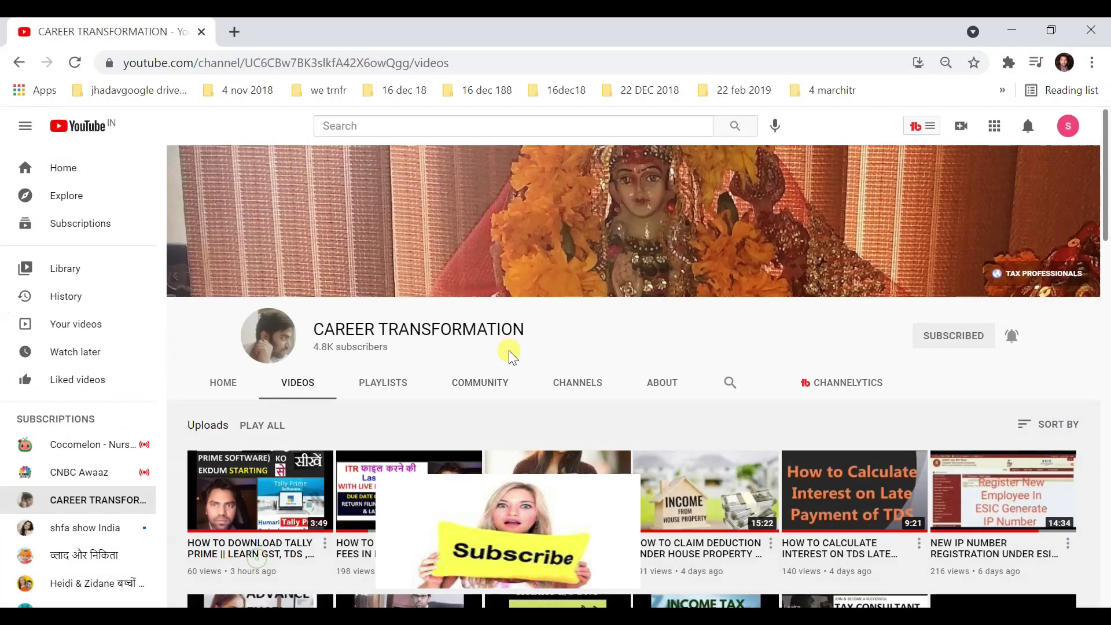
{"action": "scroll", "coordinate": [640, 379], "scroll_direction": "down", "scroll_amount": 3}
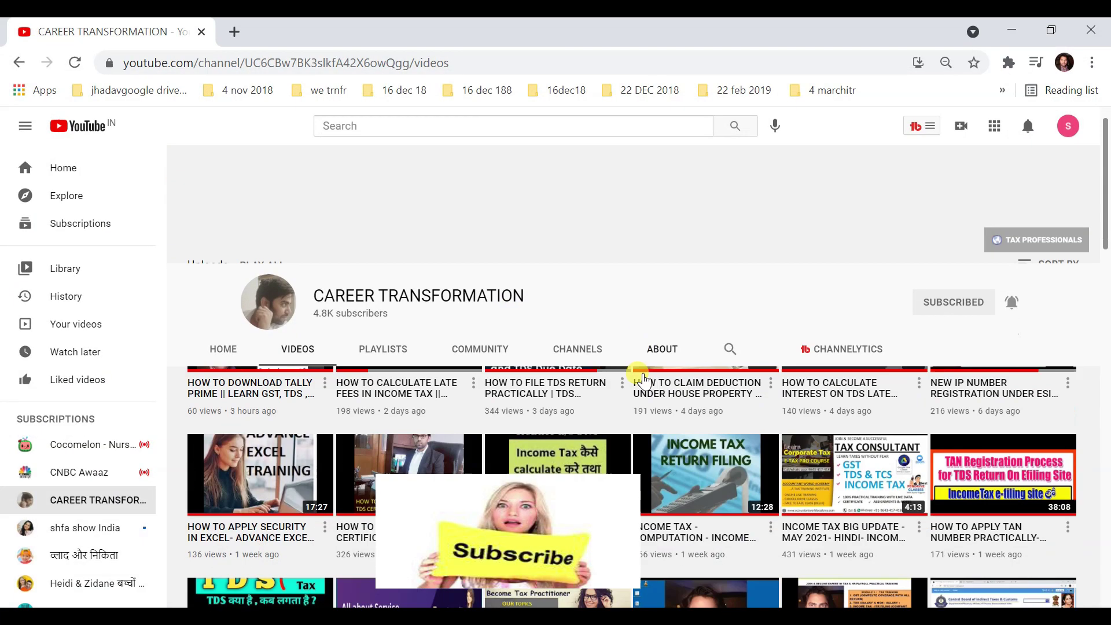
{"action": "scroll", "coordinate": [643, 379], "scroll_direction": "down", "scroll_amount": 3}
{"action": "scroll", "coordinate": [667, 423], "scroll_direction": "down", "scroll_amount": 5}
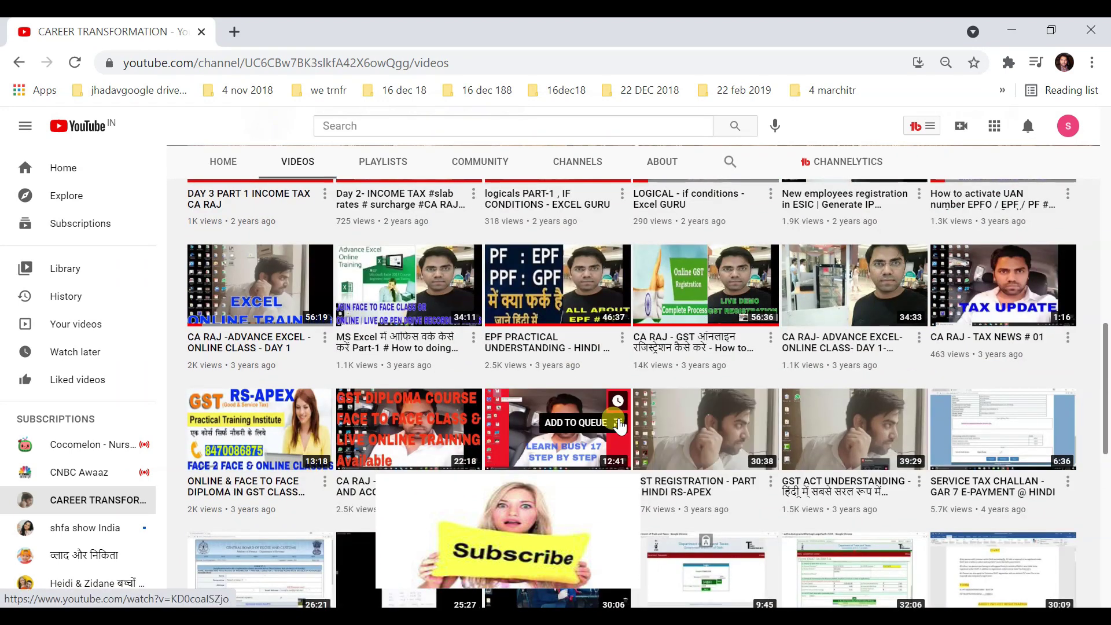
{"action": "scroll", "coordinate": [620, 427], "scroll_direction": "up", "scroll_amount": 3}
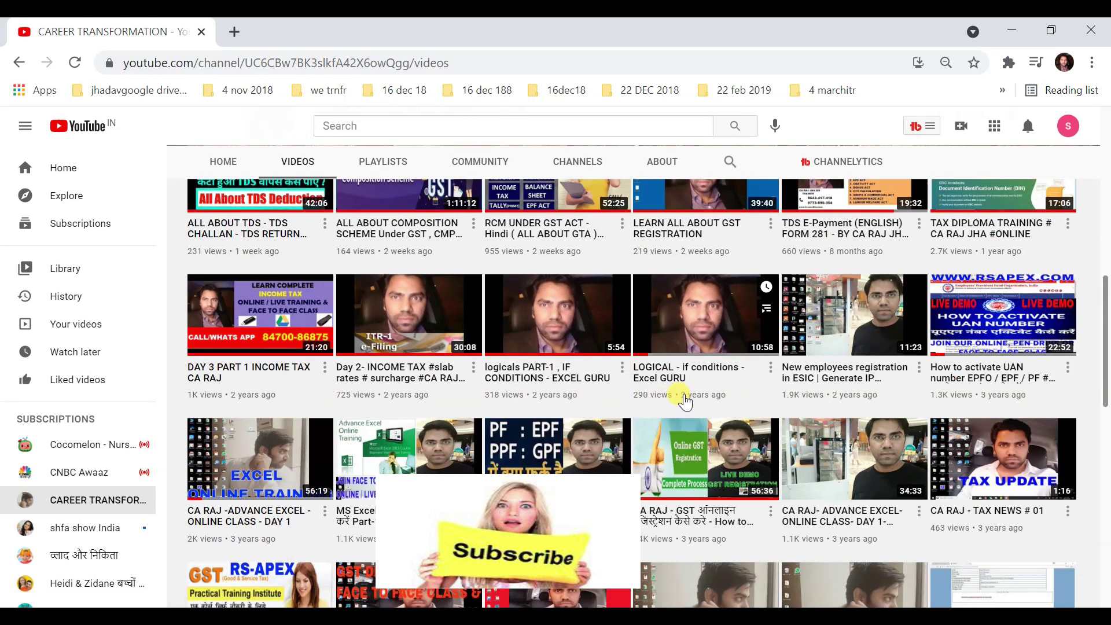
{"action": "scroll", "coordinate": [685, 400], "scroll_direction": "up", "scroll_amount": 5}
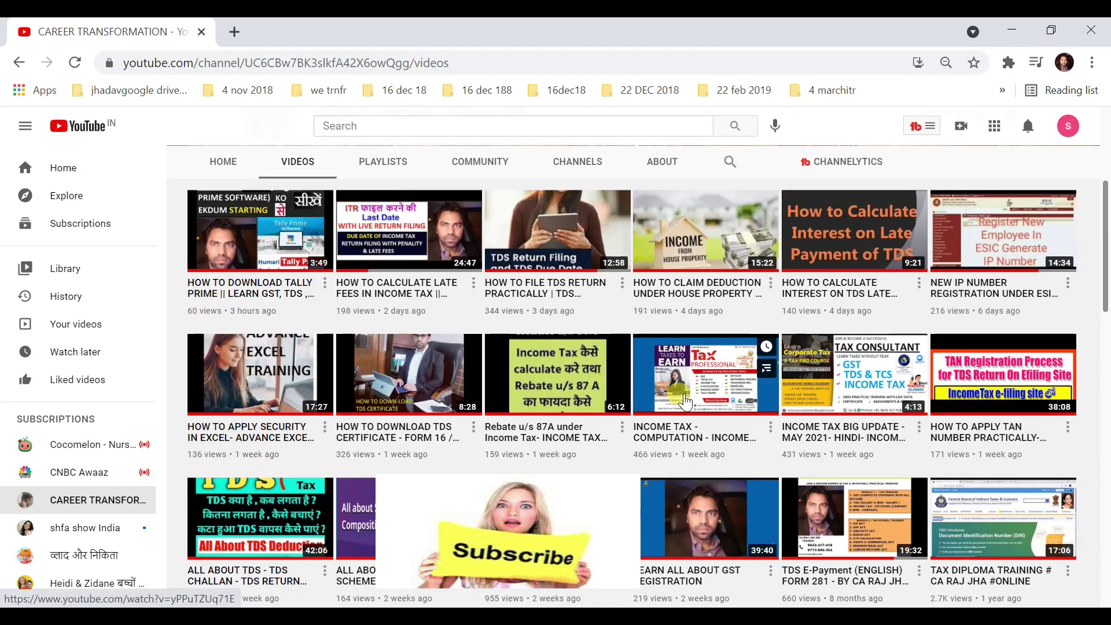
{"action": "scroll", "coordinate": [684, 401], "scroll_direction": "up", "scroll_amount": 3}
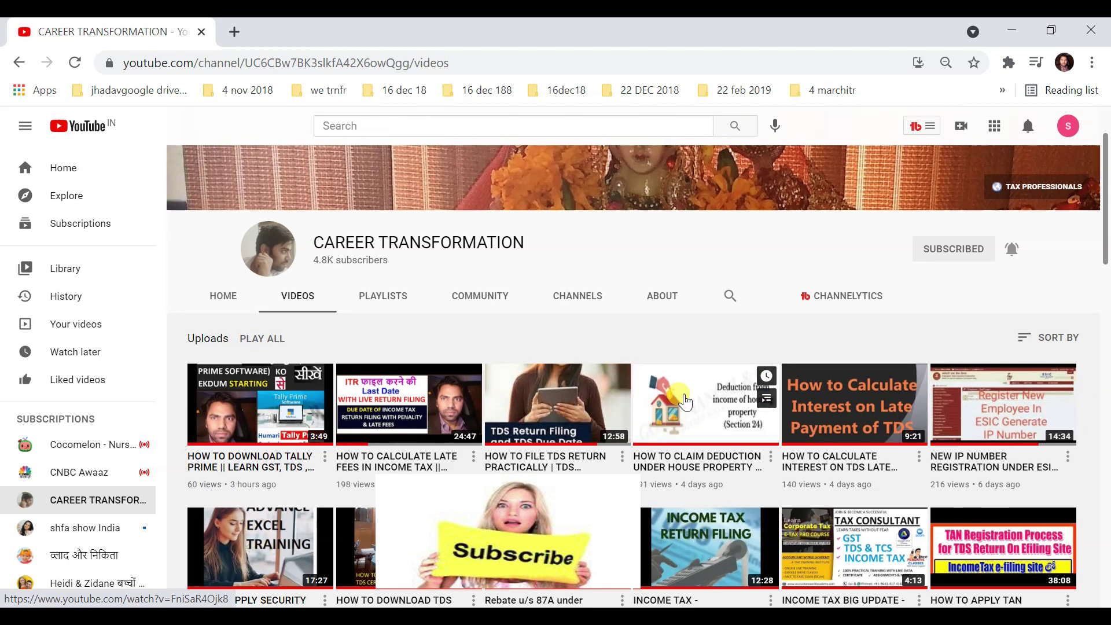
{"action": "scroll", "coordinate": [637, 429], "scroll_direction": "down", "scroll_amount": 8}
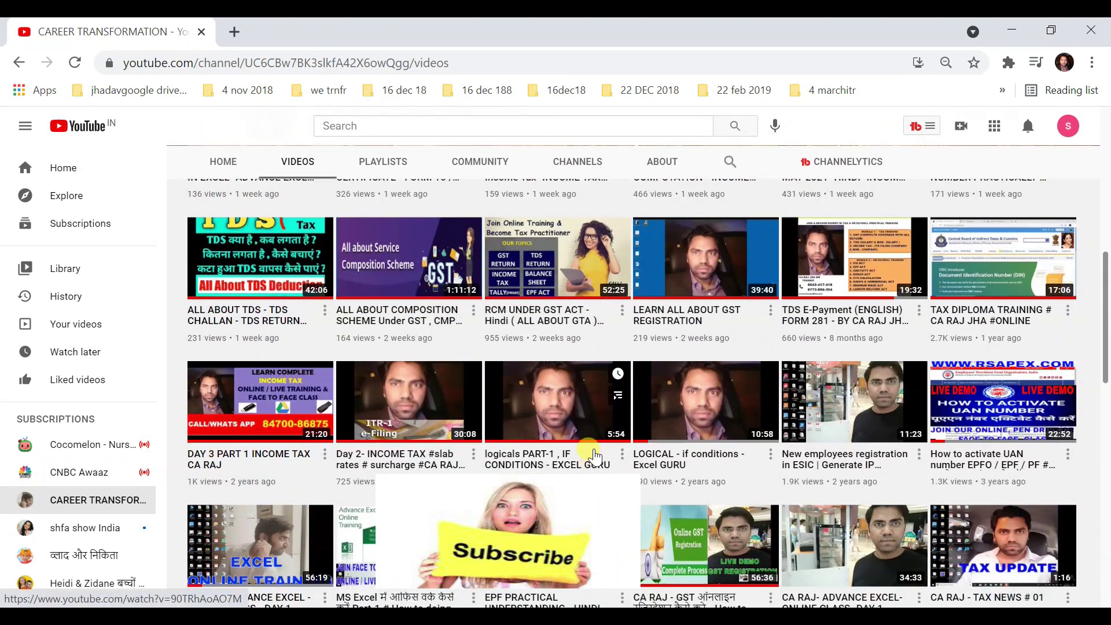
{"action": "scroll", "coordinate": [595, 457], "scroll_direction": "down", "scroll_amount": 10}
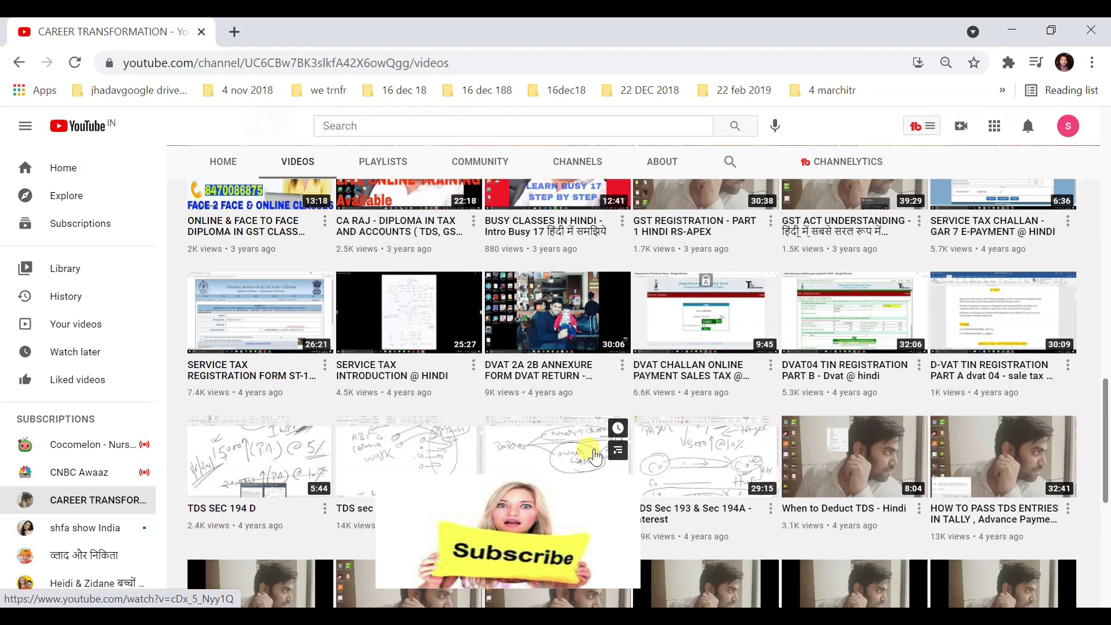
{"action": "scroll", "coordinate": [595, 457], "scroll_direction": "up", "scroll_amount": 6}
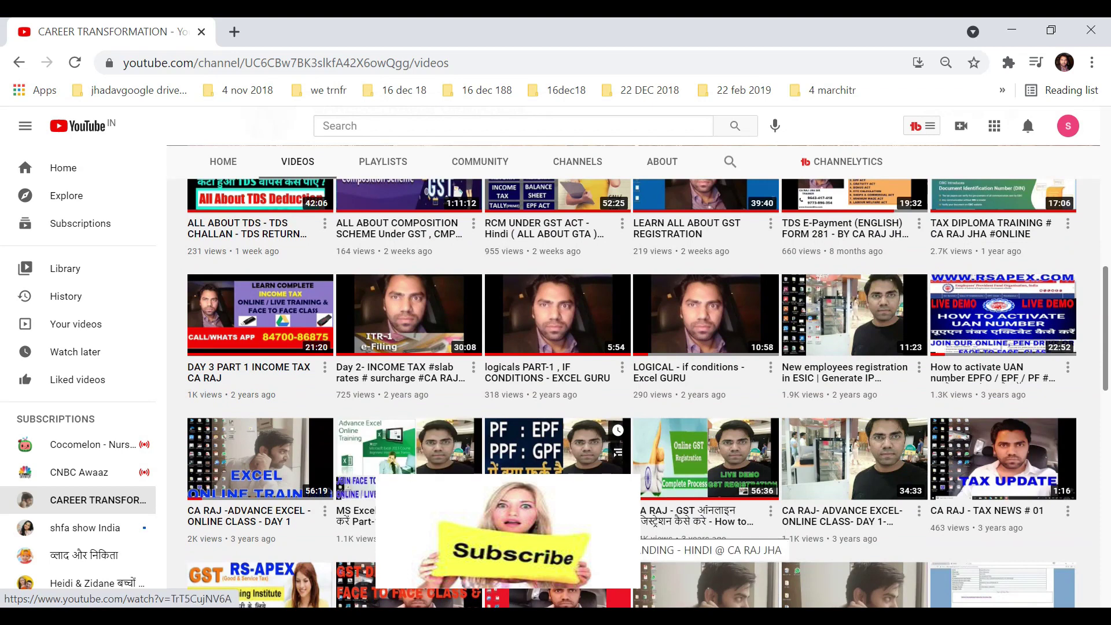
{"action": "scroll", "coordinate": [595, 457], "scroll_direction": "up", "scroll_amount": 9}
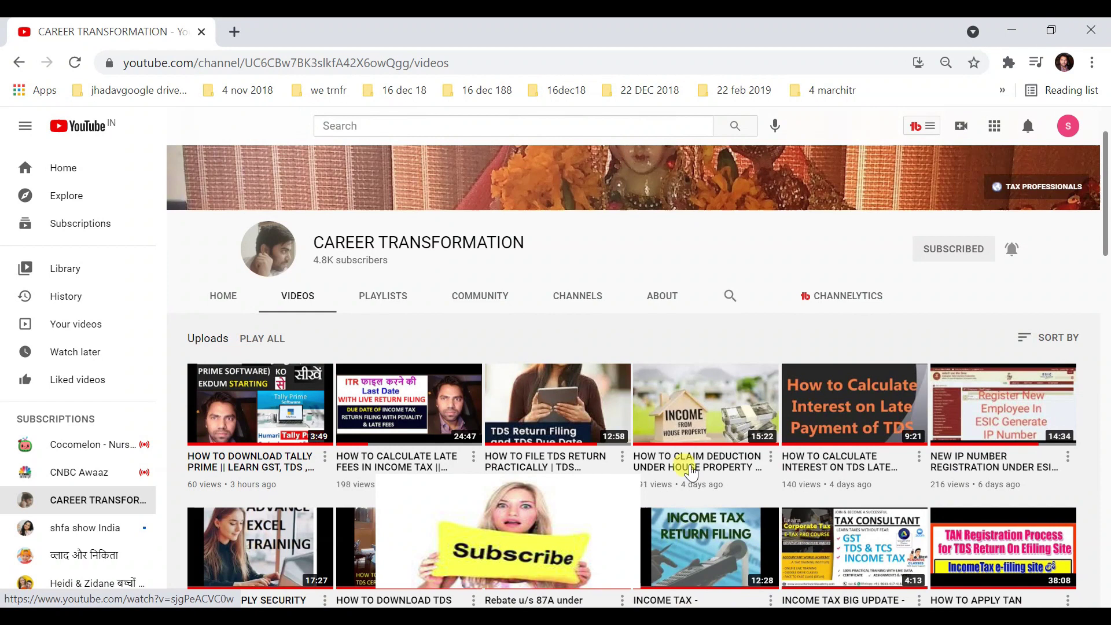
{"action": "left_click", "coordinate": [1012, 30]}
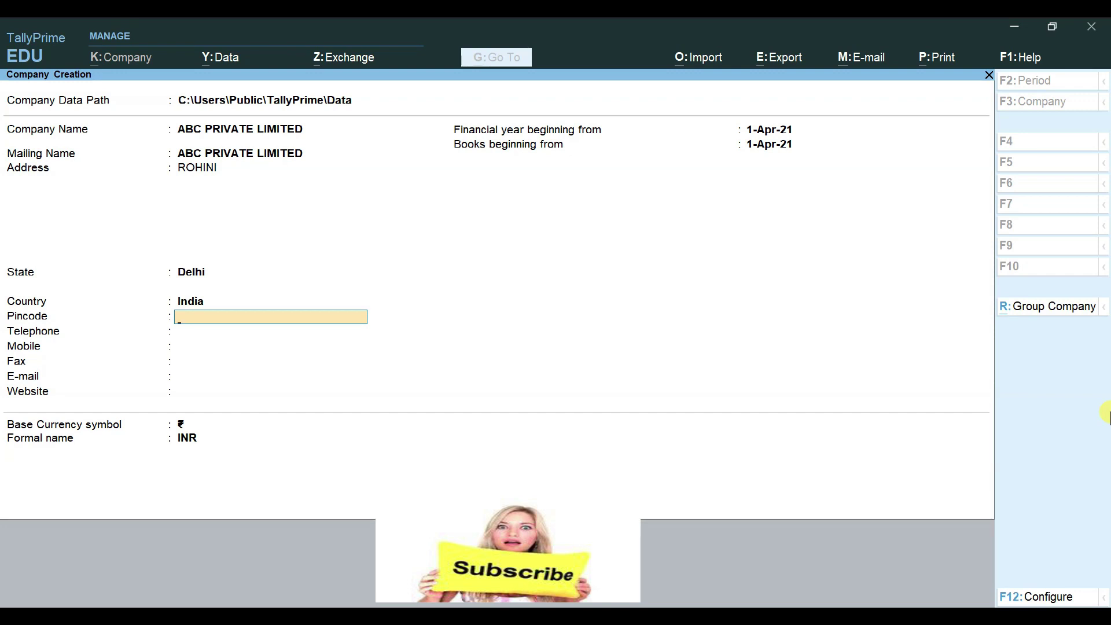
Step: Finish the pincode, leave the telephone blank and enter the company's mobile number
{"action": "type", "text": "0085"}
{"action": "key", "text": "Return"}
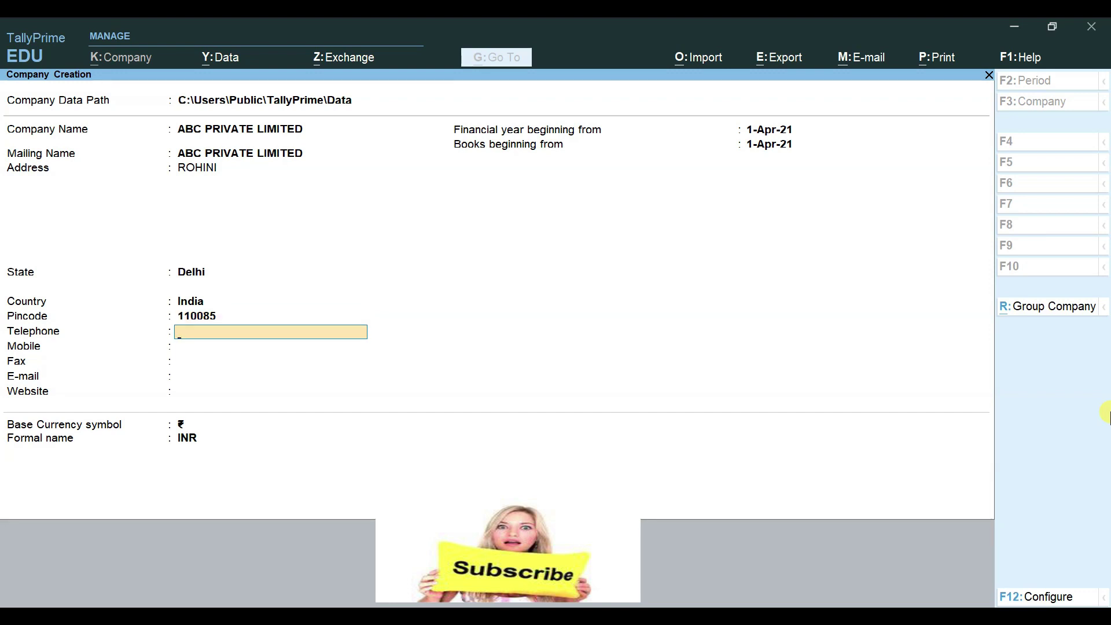
{"action": "key", "text": "Return"}
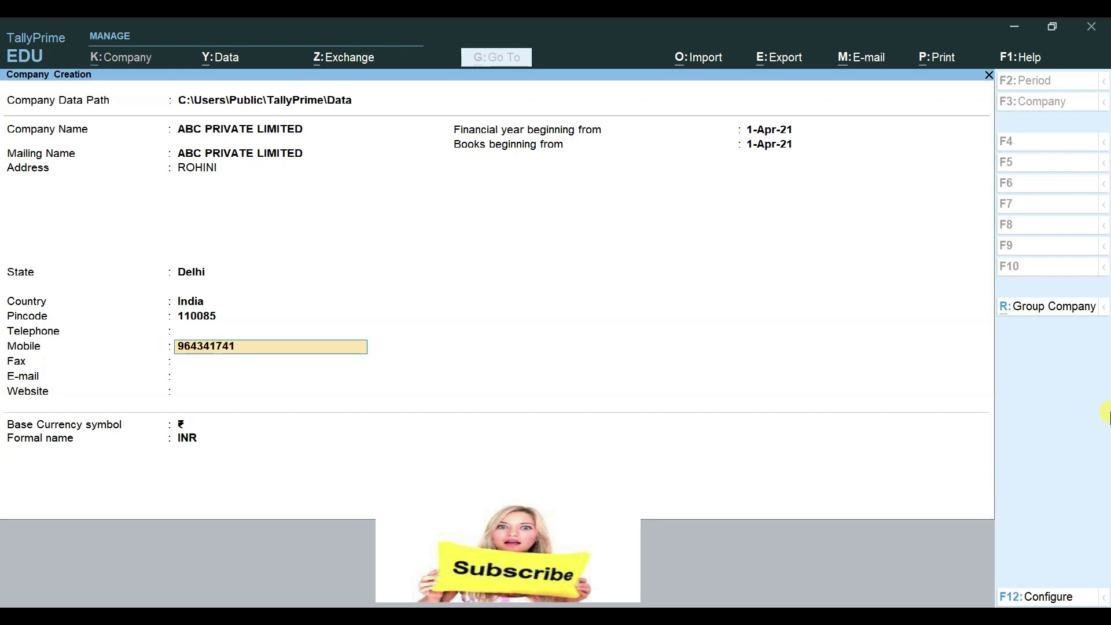
{"action": "key", "text": "Return"}
{"action": "key", "text": "Return"}
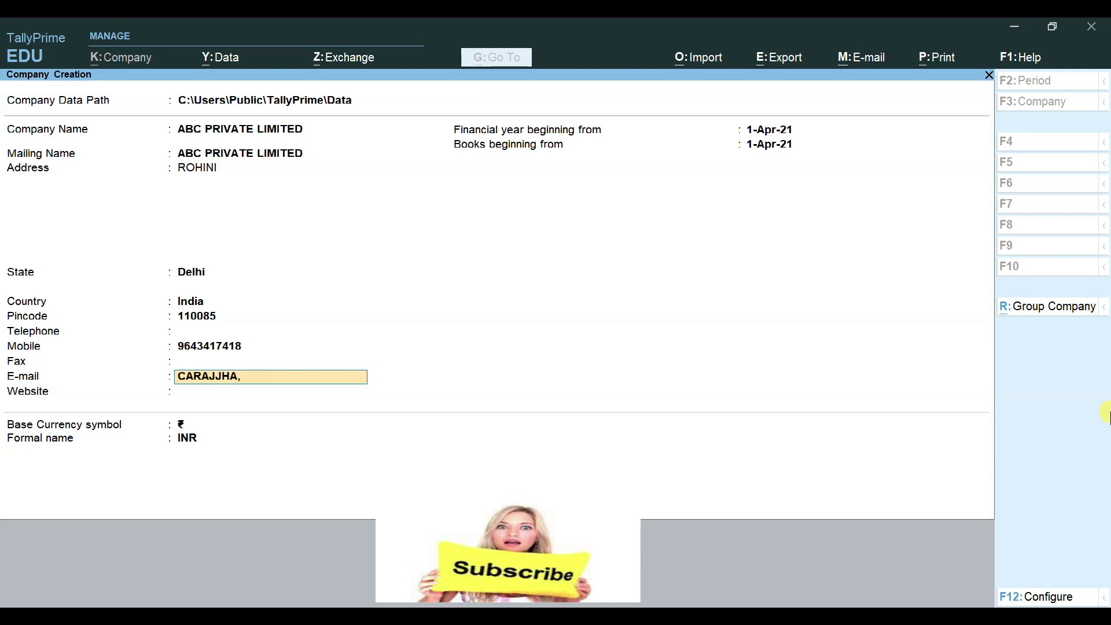
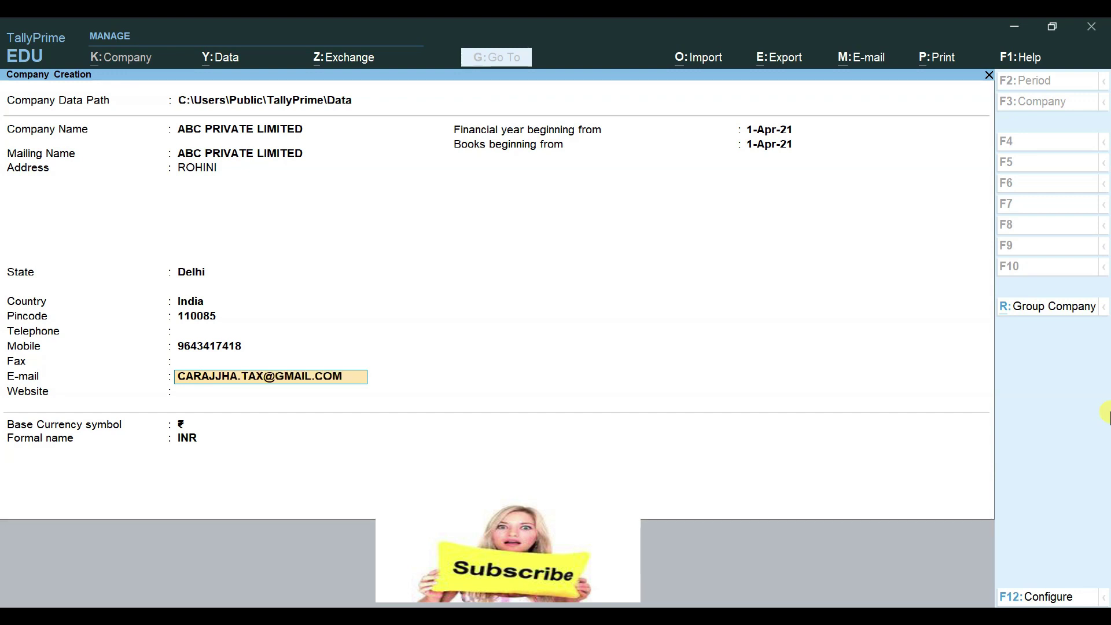
{"action": "key", "text": "Return"}
{"action": "type", "text": "WW"}
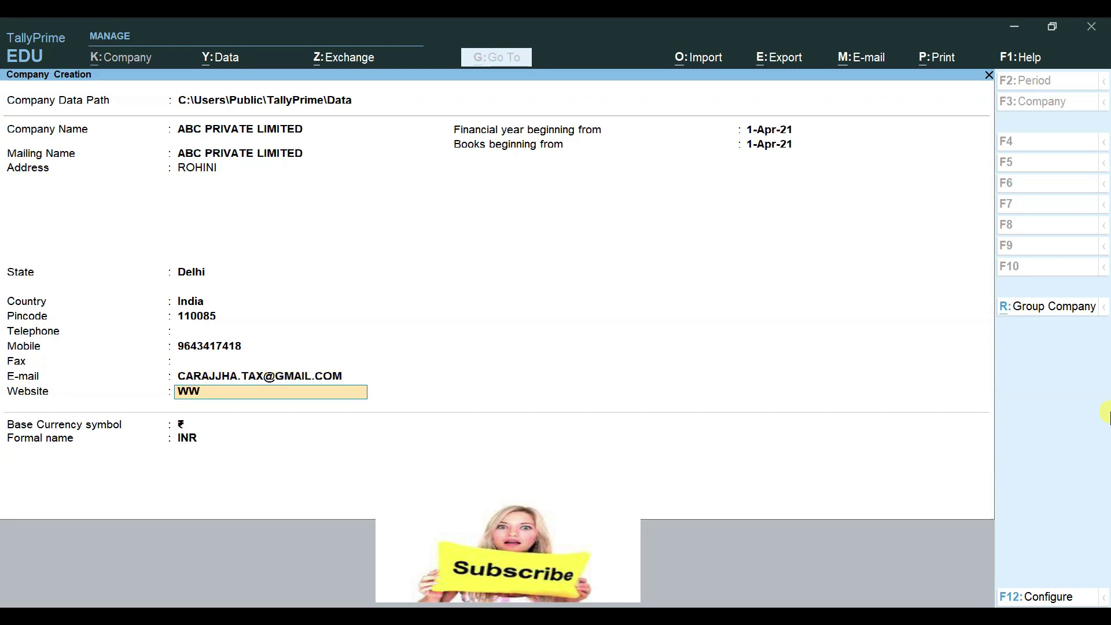
{"action": "type", "text": "W.ACCOUNTANT"}
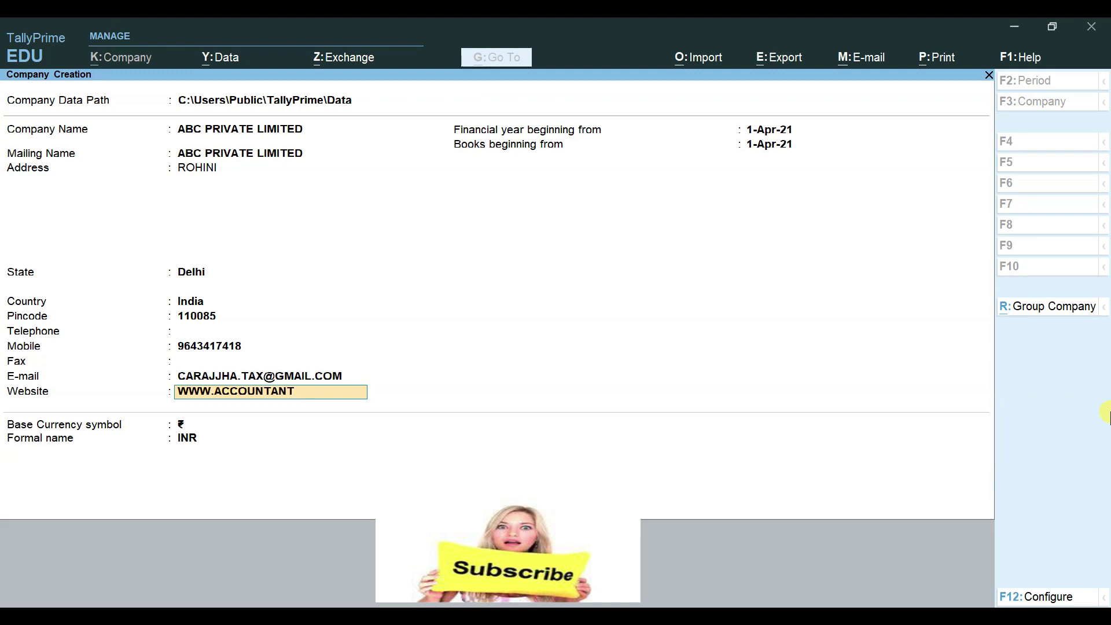
{"action": "type", "text": "WORLDA"}
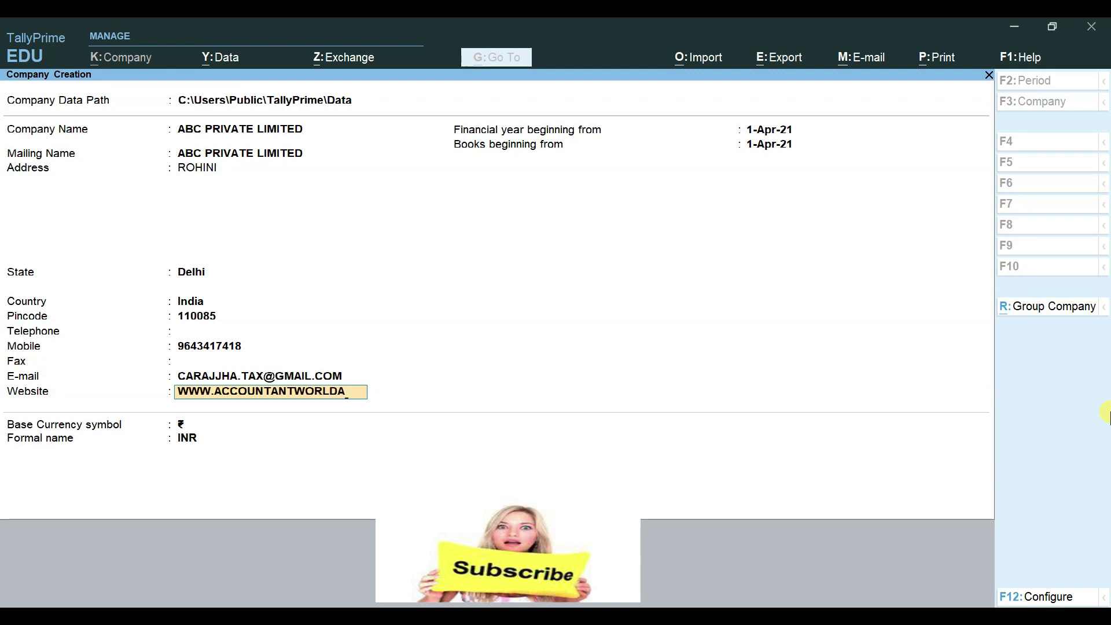
{"action": "type", "text": "CADEMY.COM"}
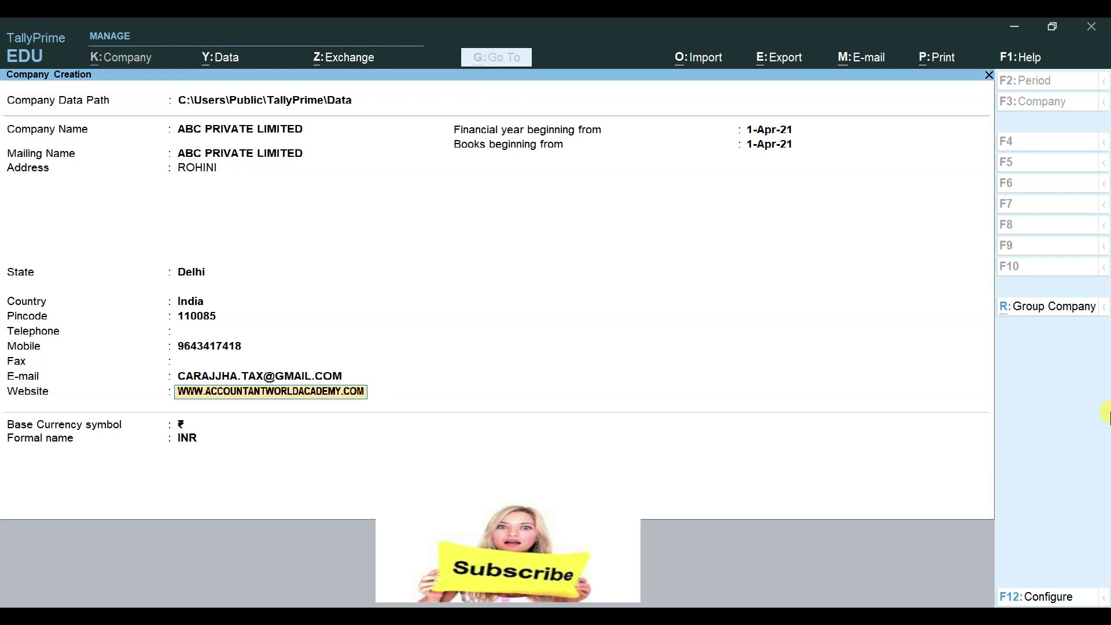
{"action": "key", "text": "Return"}
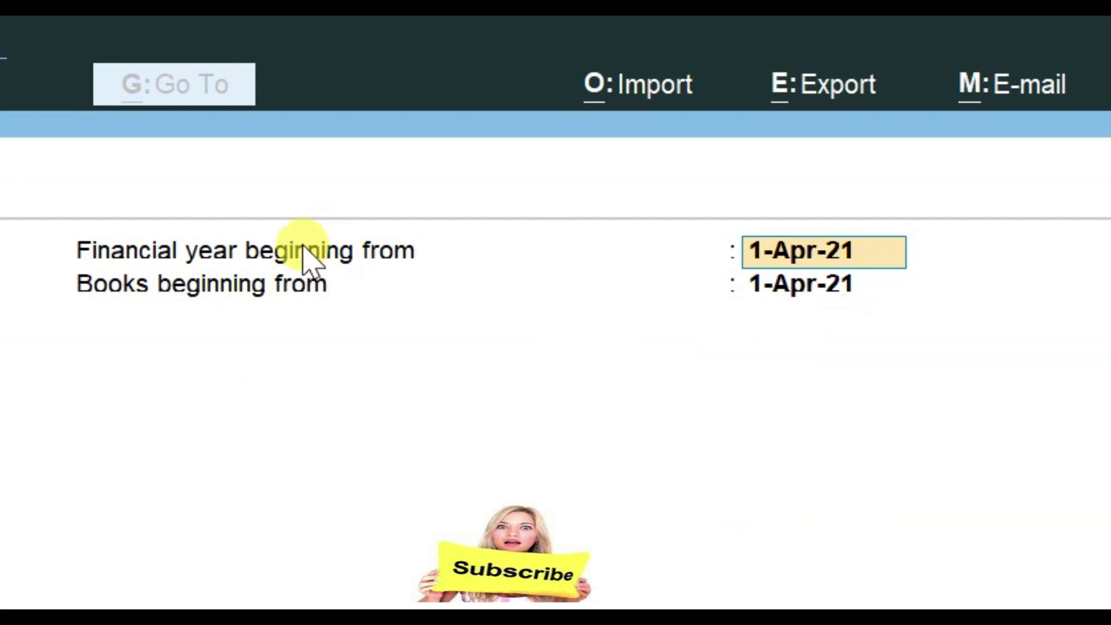
Step: Accept the 1-Apr-21 financial year and ₹ / INR base currency to reach the save prompt
{"action": "key", "text": "Return"}
{"action": "key", "text": "Return"}
{"action": "key", "text": "Return"}
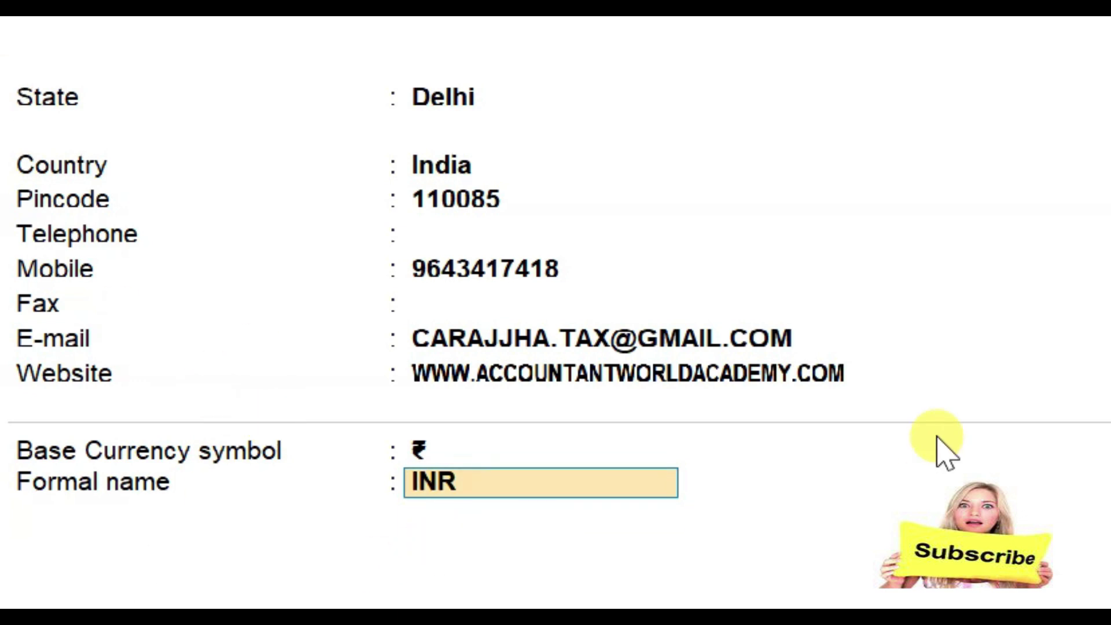
{"action": "key", "text": "Return"}
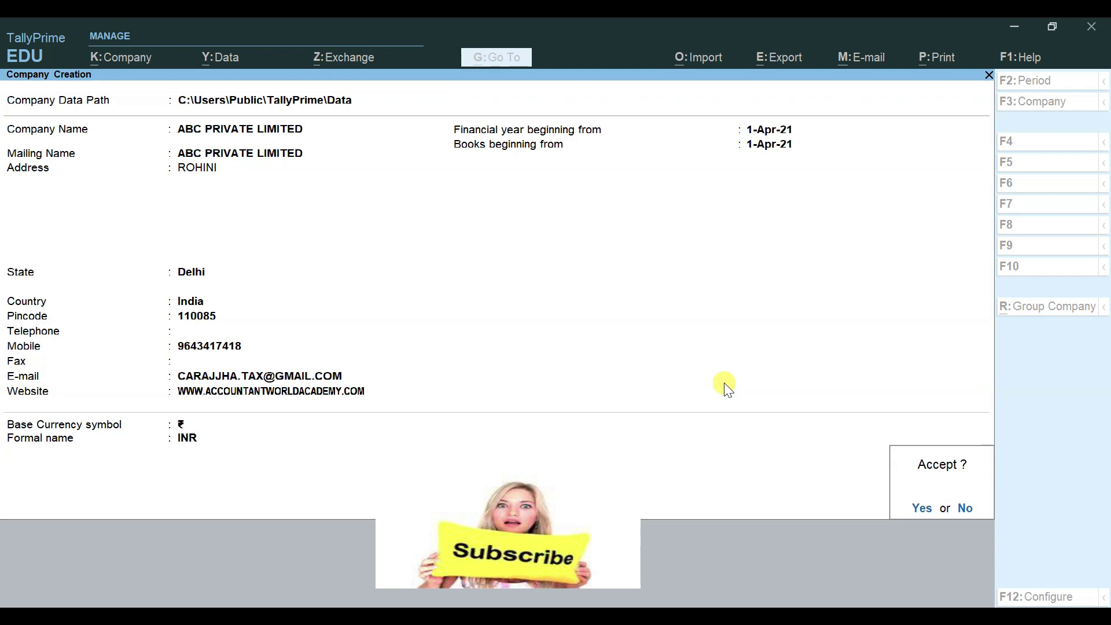
Step: Decline saving and recheck country and state, keeping India and Delhi, returning to Formal name
{"action": "key", "text": "Escape"}
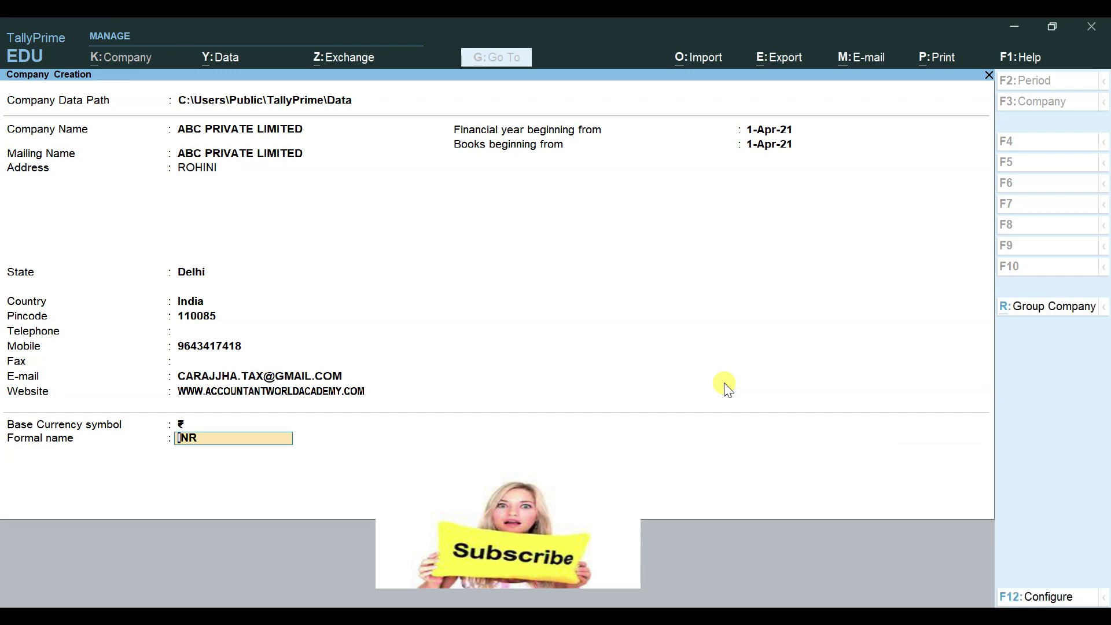
{"action": "key", "text": "BackSpace"}
{"action": "key", "text": "BackSpace"}
{"action": "key", "text": "BackSpace"}
{"action": "key", "text": "BackSpace"}
{"action": "key", "text": "BackSpace"}
{"action": "key", "text": "BackSpace"}
{"action": "key", "text": "BackSpace"}
{"action": "key", "text": "BackSpace"}
{"action": "key", "text": "BackSpace"}
{"action": "key", "text": "BackSpace"}
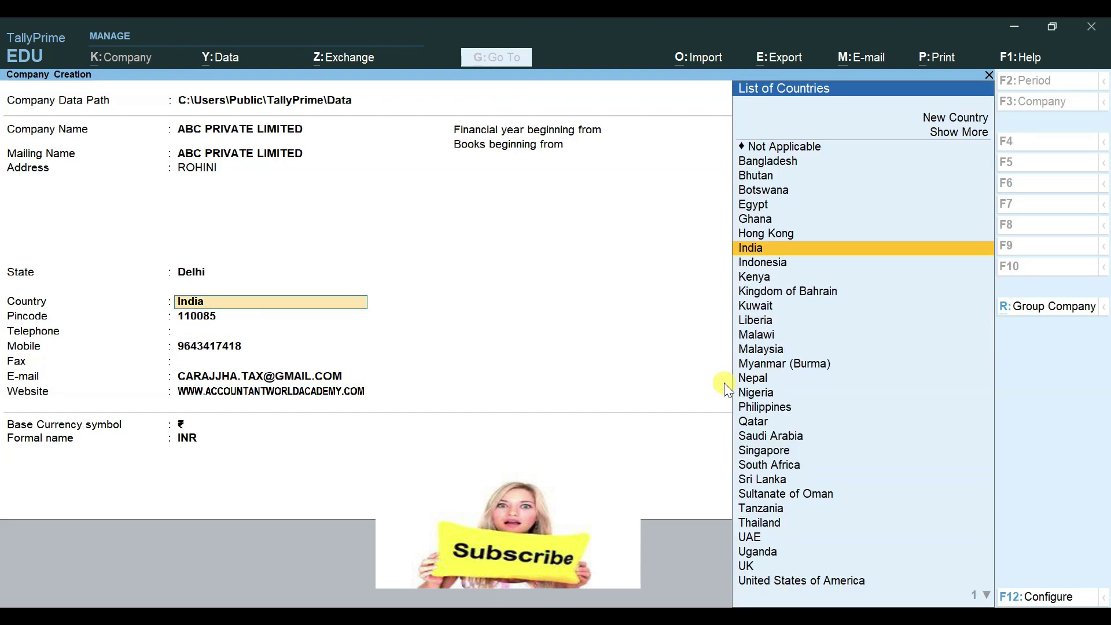
{"action": "key", "text": "Return"}
{"action": "key", "text": "Return"}
{"action": "key", "text": "Return"}
{"action": "key", "text": "Return"}
{"action": "key", "text": "Return"}
{"action": "key", "text": "Return"}
{"action": "key", "text": "Return"}
{"action": "key", "text": "Return"}
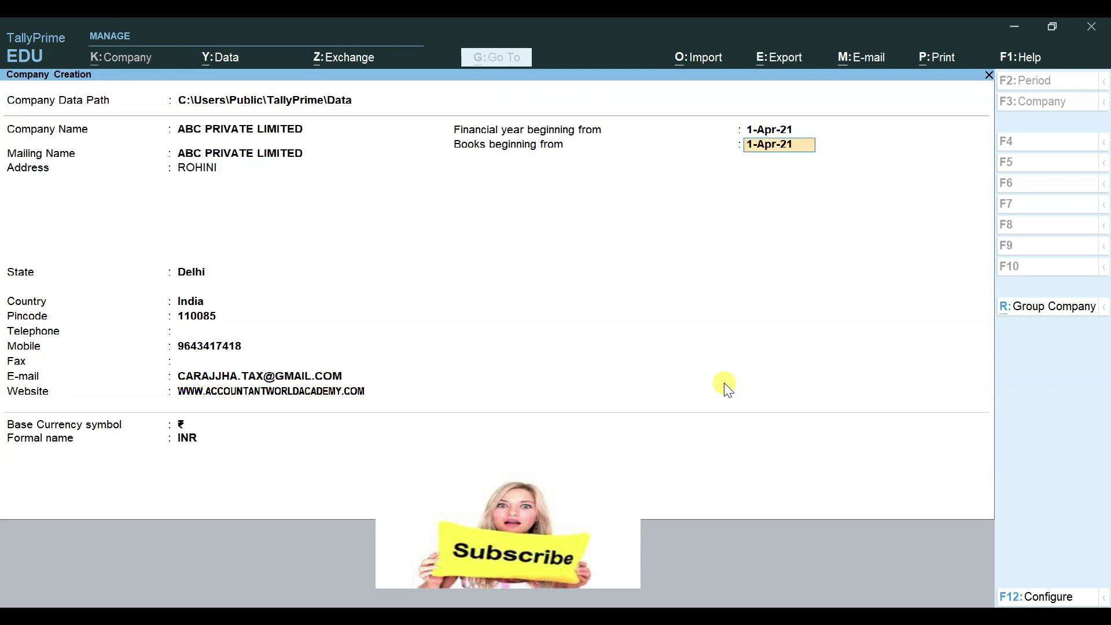
{"action": "key", "text": "BackSpace"}
{"action": "key", "text": "BackSpace"}
{"action": "key", "text": "BackSpace"}
{"action": "key", "text": "BackSpace"}
{"action": "key", "text": "BackSpace"}
{"action": "key", "text": "BackSpace"}
{"action": "key", "text": "BackSpace"}
{"action": "key", "text": "BackSpace"}
{"action": "key", "text": "BackSpace"}
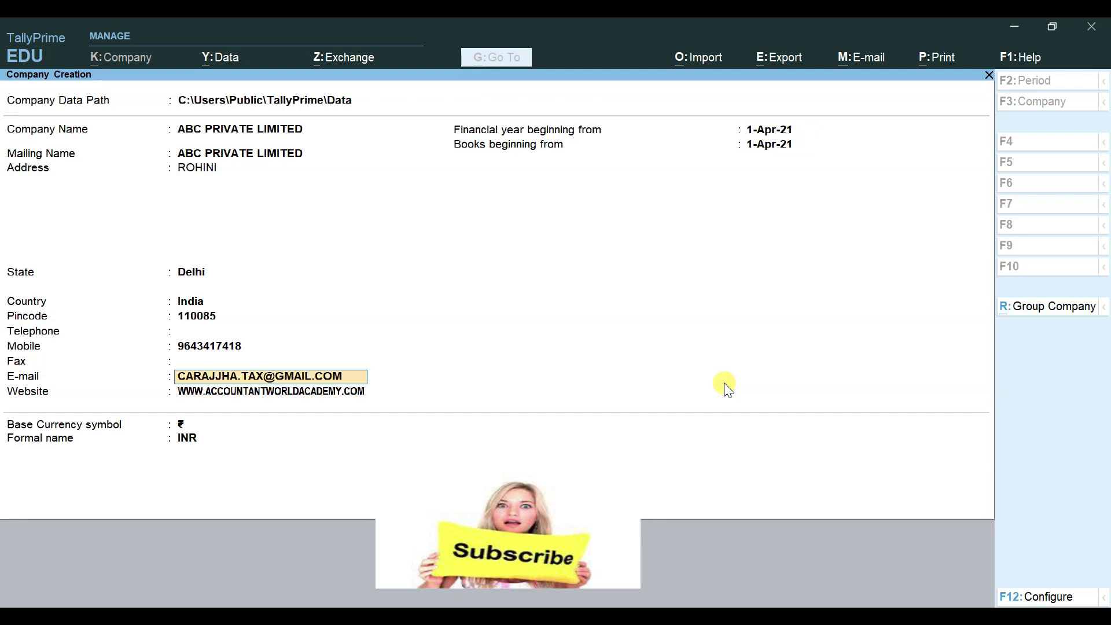
{"action": "key", "text": "BackSpace"}
{"action": "key", "text": "Return"}
{"action": "key", "text": "Return"}
{"action": "key", "text": "Return"}
{"action": "key", "text": "Return"}
{"action": "key", "text": "Return"}
{"action": "key", "text": "Return"}
{"action": "key", "text": "Return"}
{"action": "key", "text": "Return"}
{"action": "key", "text": "Return"}
{"action": "key", "text": "Return"}
{"action": "key", "text": "Return"}
{"action": "key", "text": "Return"}
{"action": "key", "text": "Return"}
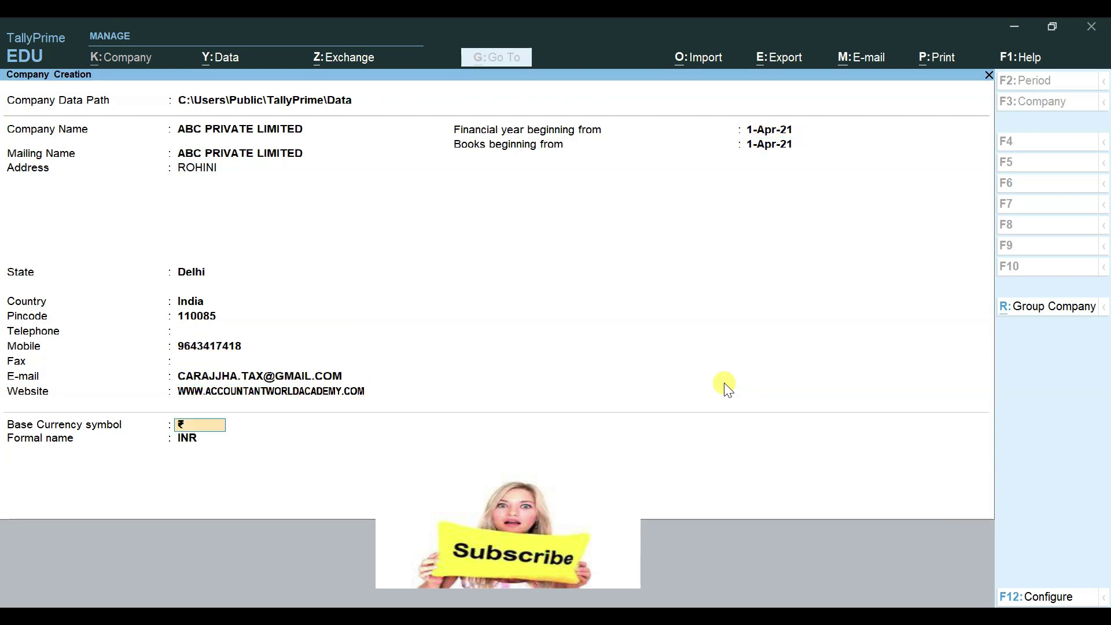
{"action": "key", "text": "Return"}
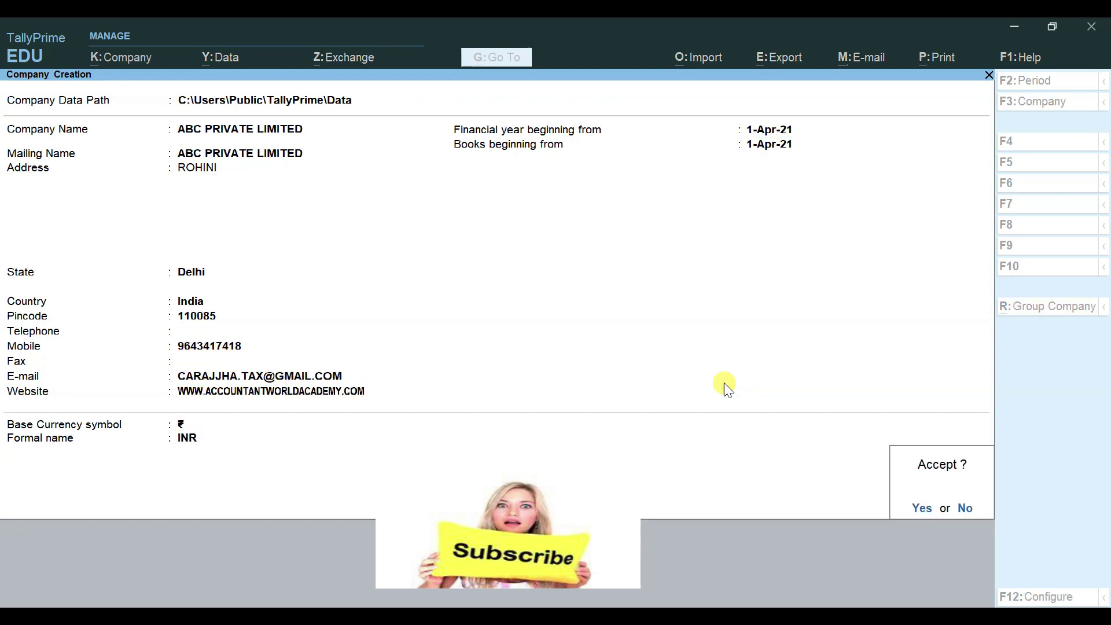
{"action": "key", "text": "Escape"}
{"action": "key", "text": "BackSpace"}
{"action": "key", "text": "BackSpace"}
{"action": "key", "text": "BackSpace"}
{"action": "key", "text": "BackSpace"}
{"action": "key", "text": "BackSpace"}
{"action": "key", "text": "BackSpace"}
{"action": "key", "text": "BackSpace"}
{"action": "key", "text": "BackSpace"}
{"action": "key", "text": "BackSpace"}
{"action": "key", "text": "BackSpace"}
{"action": "key", "text": "BackSpace"}
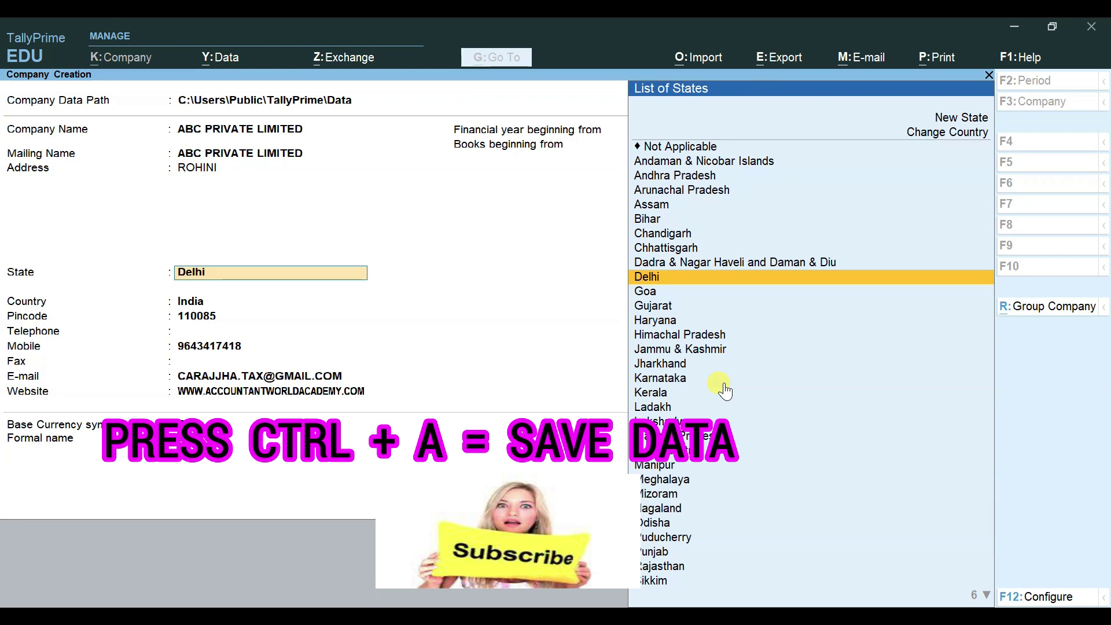
{"action": "key", "text": "Return"}
{"action": "key", "text": "Return"}
{"action": "key", "text": "Return"}
{"action": "key", "text": "Return"}
{"action": "key", "text": "Return"}
{"action": "key", "text": "Return"}
{"action": "key", "text": "Return"}
{"action": "key", "text": "Return"}
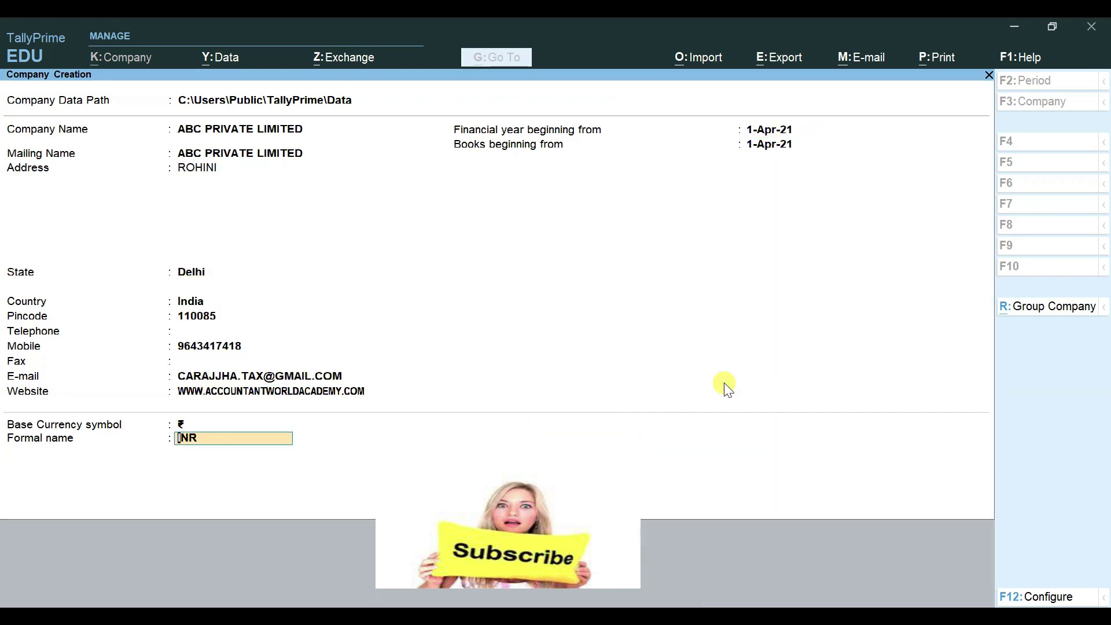
Step: Confirm the Accept? prompt to create ABC PRIVATE LIMITED
{"action": "key", "text": "Return"}
{"action": "key", "text": "Return"}
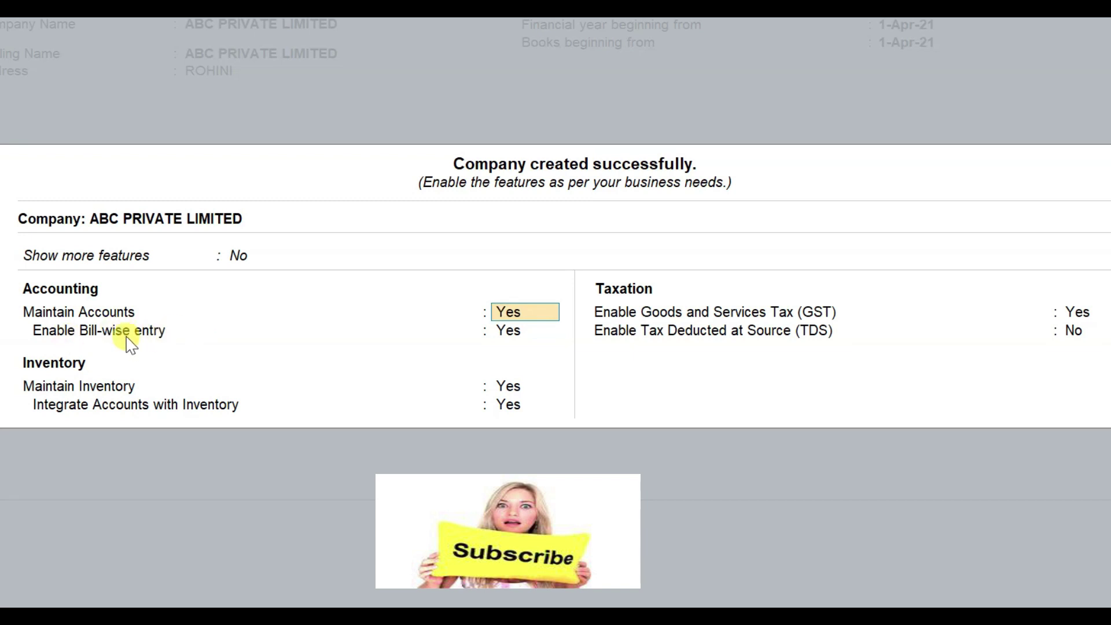
Step: Keep accounts, inventory and GST enabled in Company Features and bring up GST Details
{"action": "left_click", "coordinate": [501, 341]}
{"action": "key", "text": "Return"}
{"action": "key", "text": "Return"}
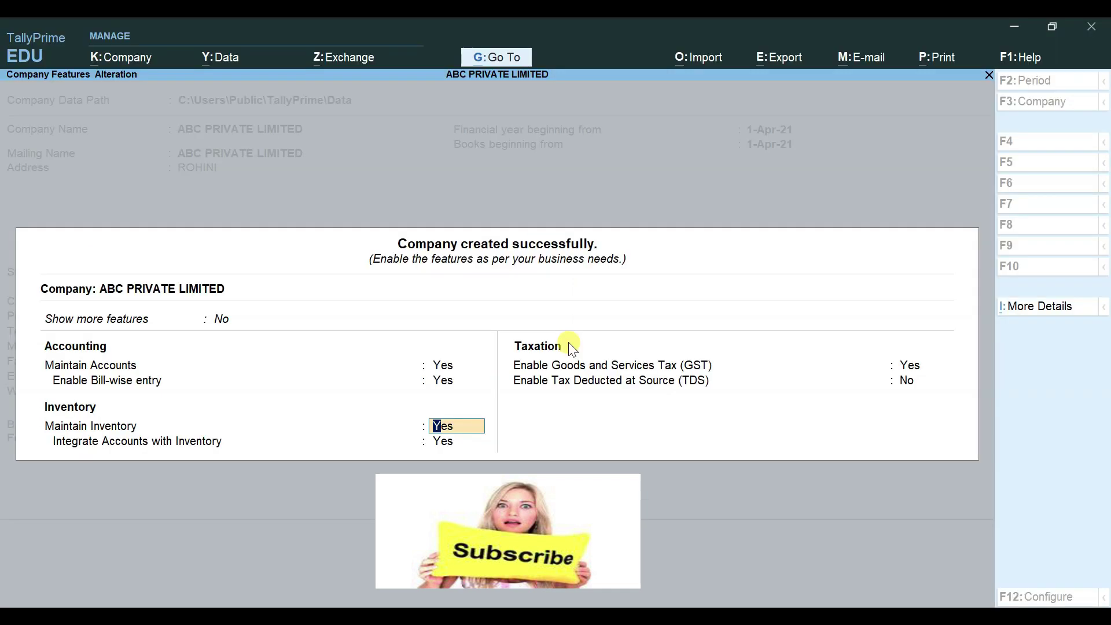
{"action": "key", "text": "Return"}
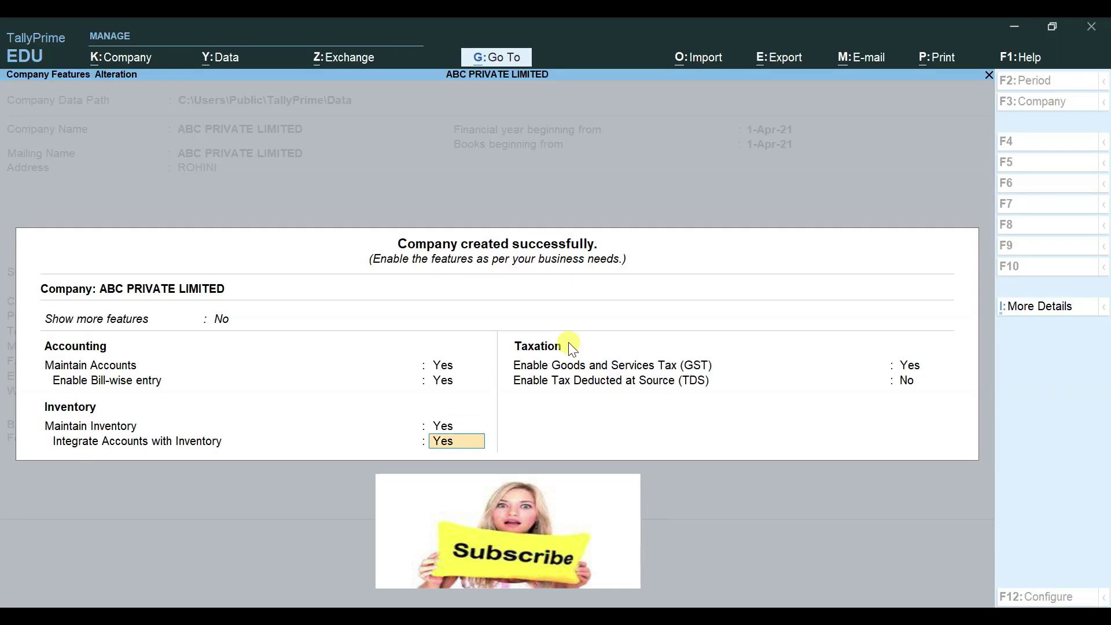
{"action": "key", "text": "Return"}
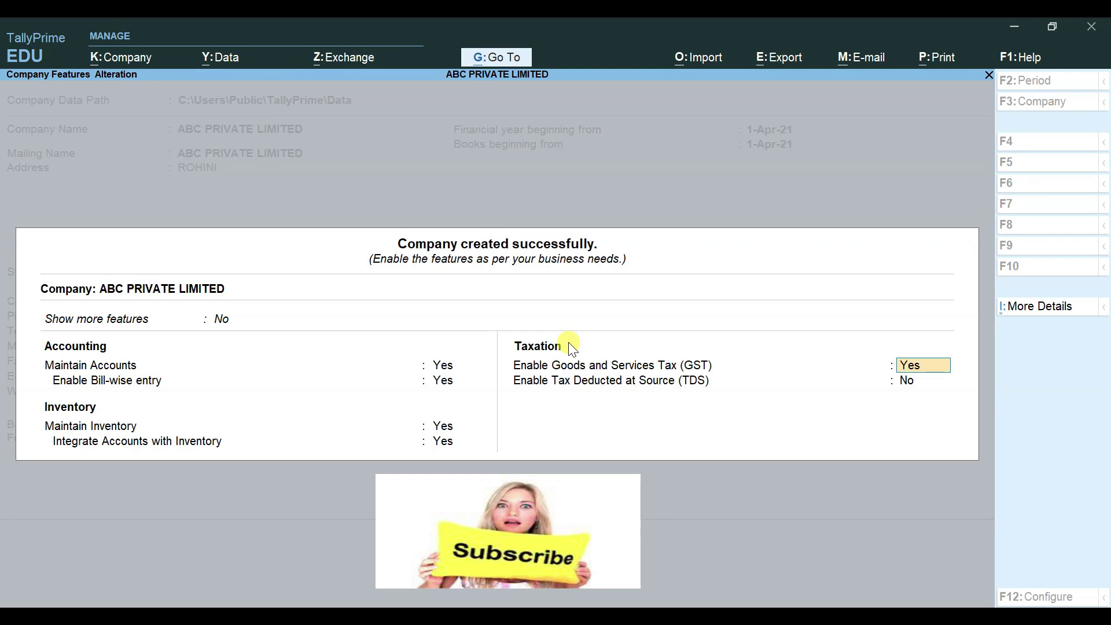
{"action": "key", "text": "Return"}
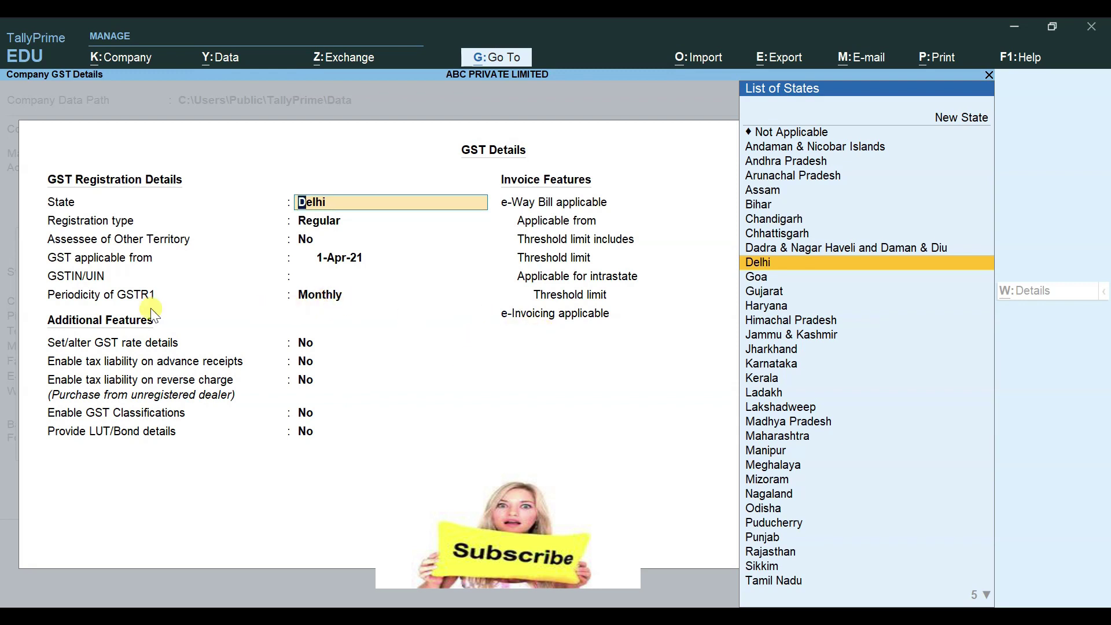
Step: Keep Delhi as the GST state and continue through the GST details
{"action": "key", "text": "Return"}
{"action": "key", "text": "Return"}
{"action": "key", "text": "Return"}
{"action": "key", "text": "Return"}
{"action": "key", "text": "Return"}
{"action": "key", "text": "Return"}
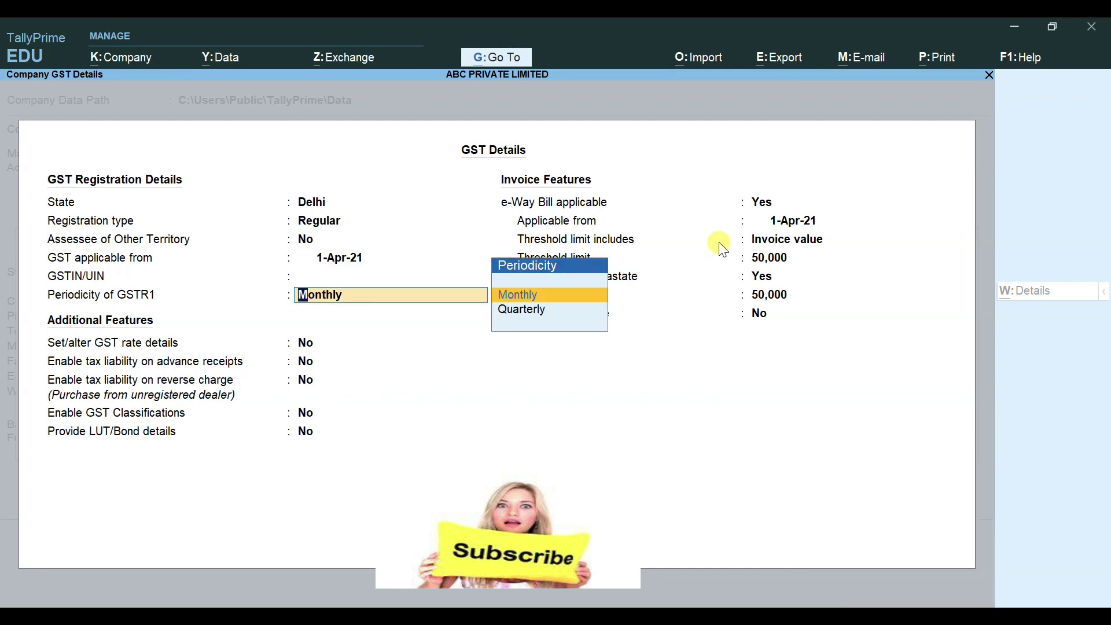
{"action": "left_click", "coordinate": [153, 616]}
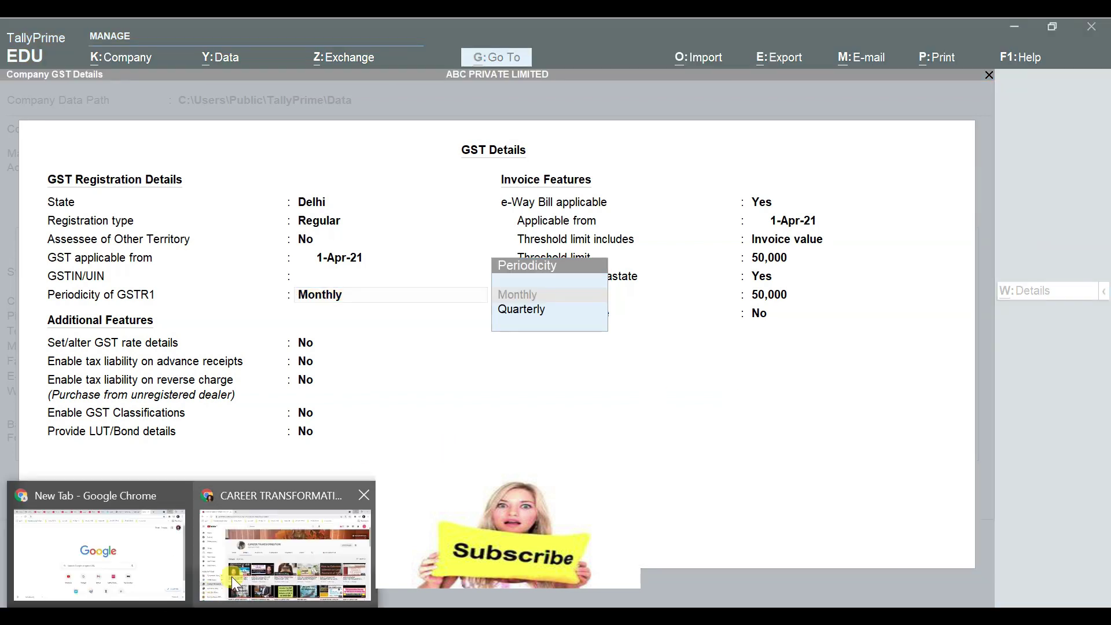
{"action": "left_click", "coordinate": [235, 584]}
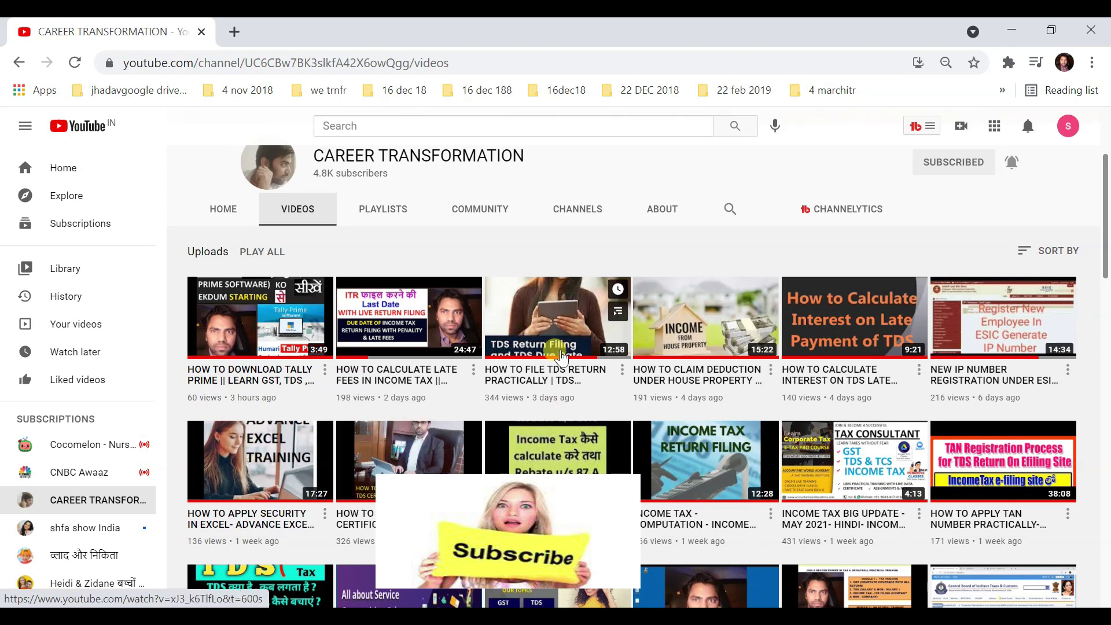
{"action": "mouse_move", "coordinate": [558, 343]}
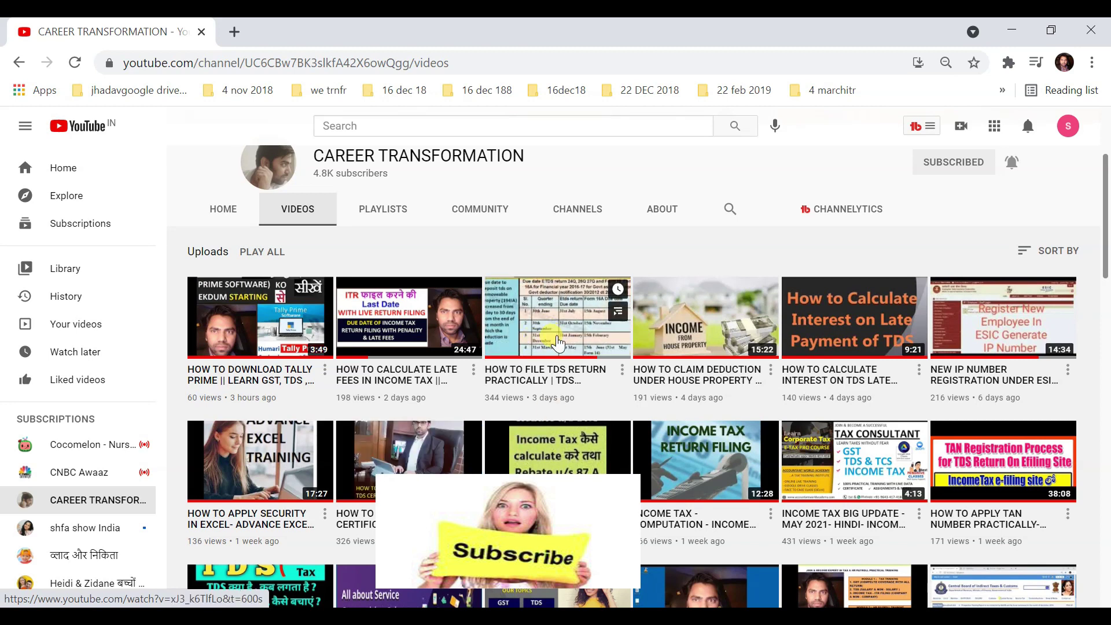
{"action": "mouse_move", "coordinate": [698, 334]}
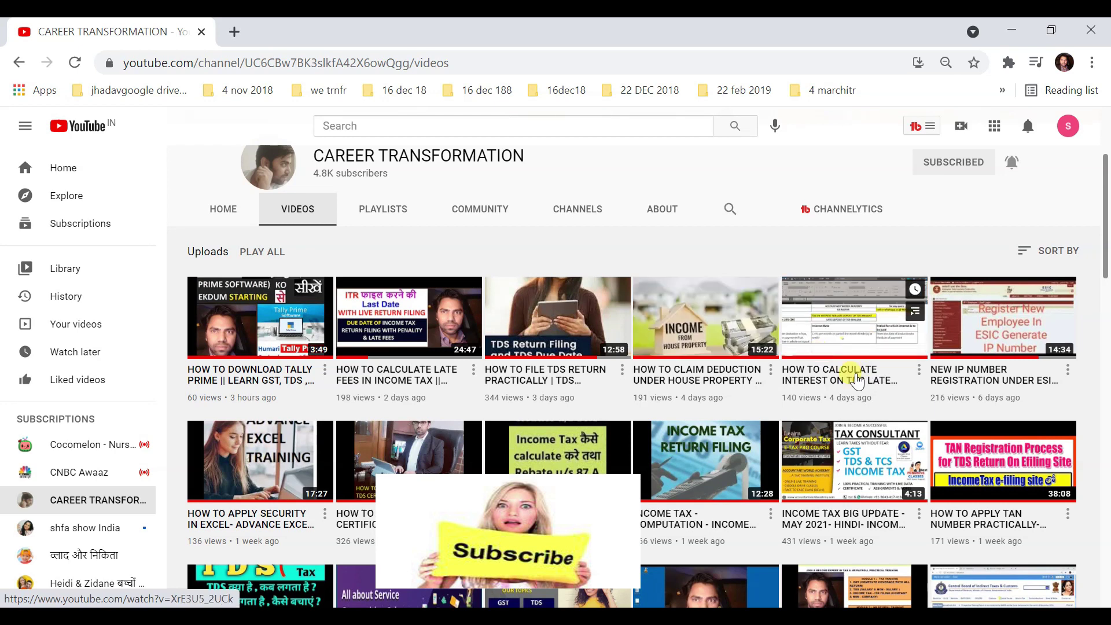
{"action": "scroll", "coordinate": [903, 289], "scroll_direction": "down", "scroll_amount": 2}
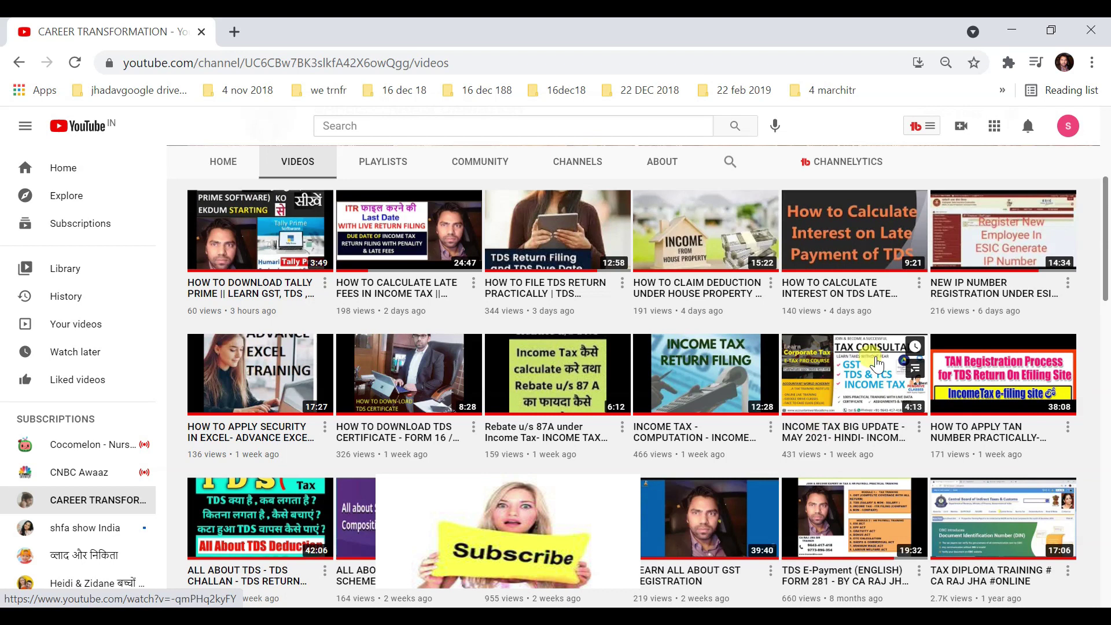
{"action": "scroll", "coordinate": [625, 405], "scroll_direction": "down", "scroll_amount": 3}
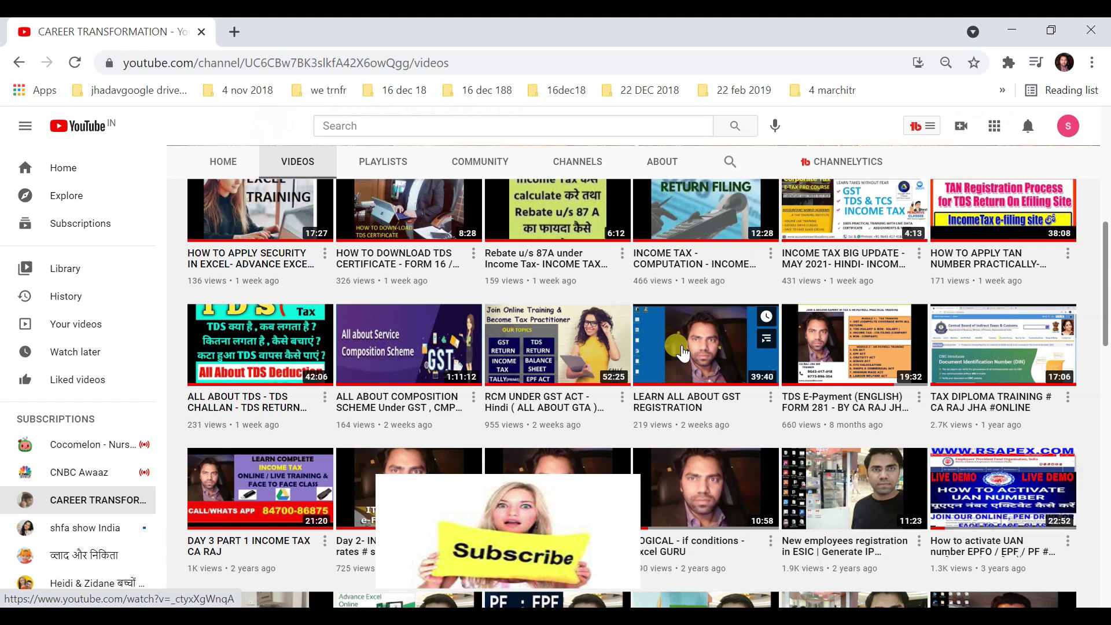
{"action": "scroll", "coordinate": [682, 347], "scroll_direction": "down", "scroll_amount": 3}
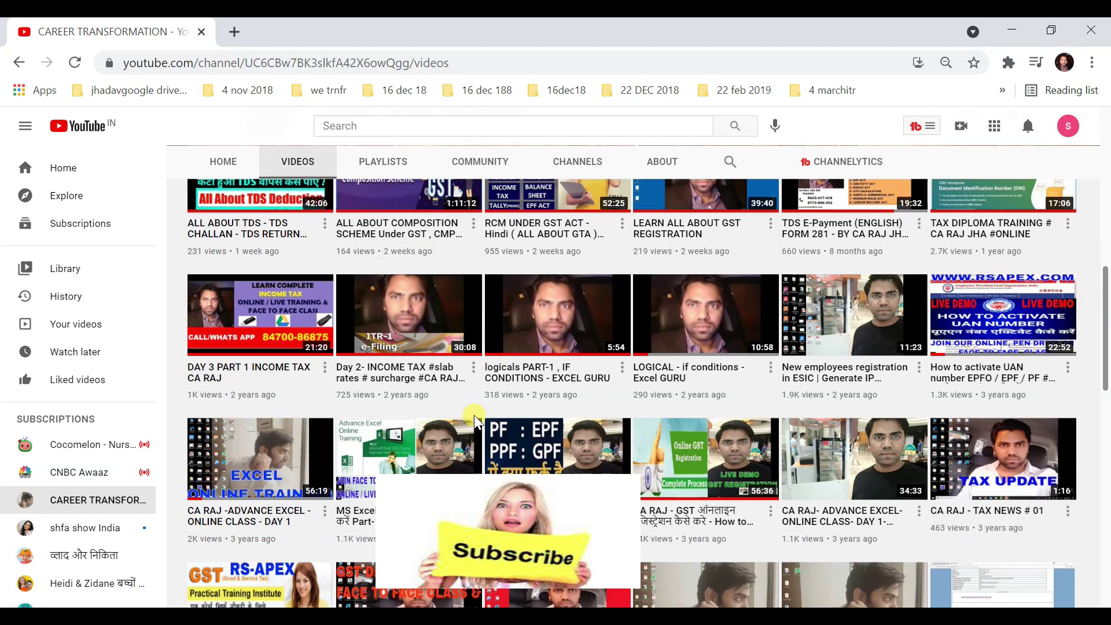
{"action": "scroll", "coordinate": [474, 417], "scroll_direction": "down", "scroll_amount": 9}
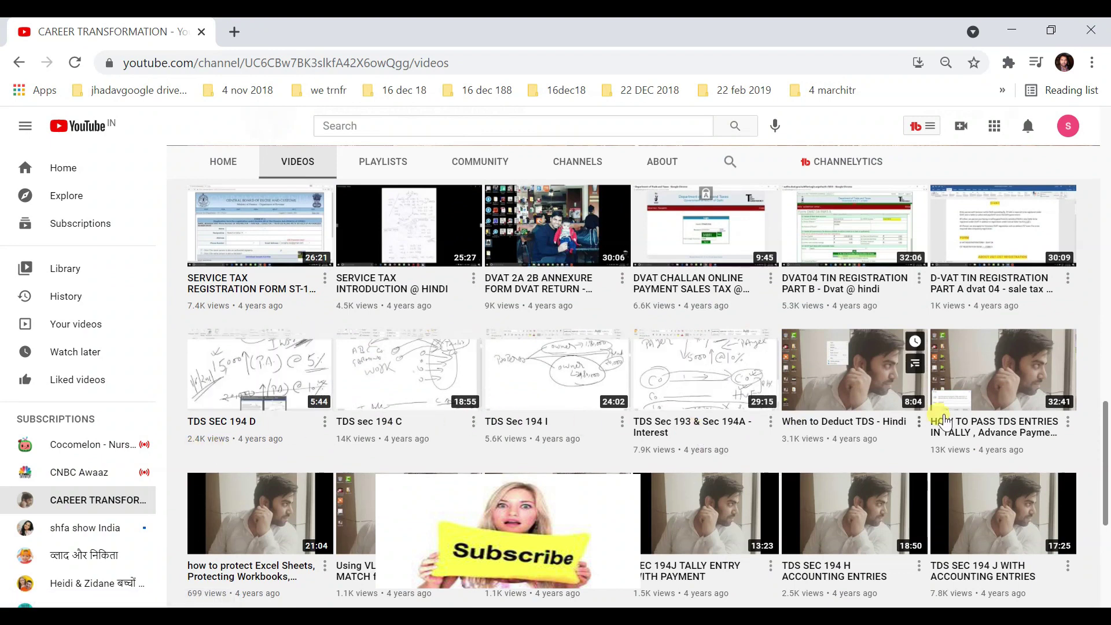
{"action": "scroll", "coordinate": [944, 421], "scroll_direction": "down", "scroll_amount": 2}
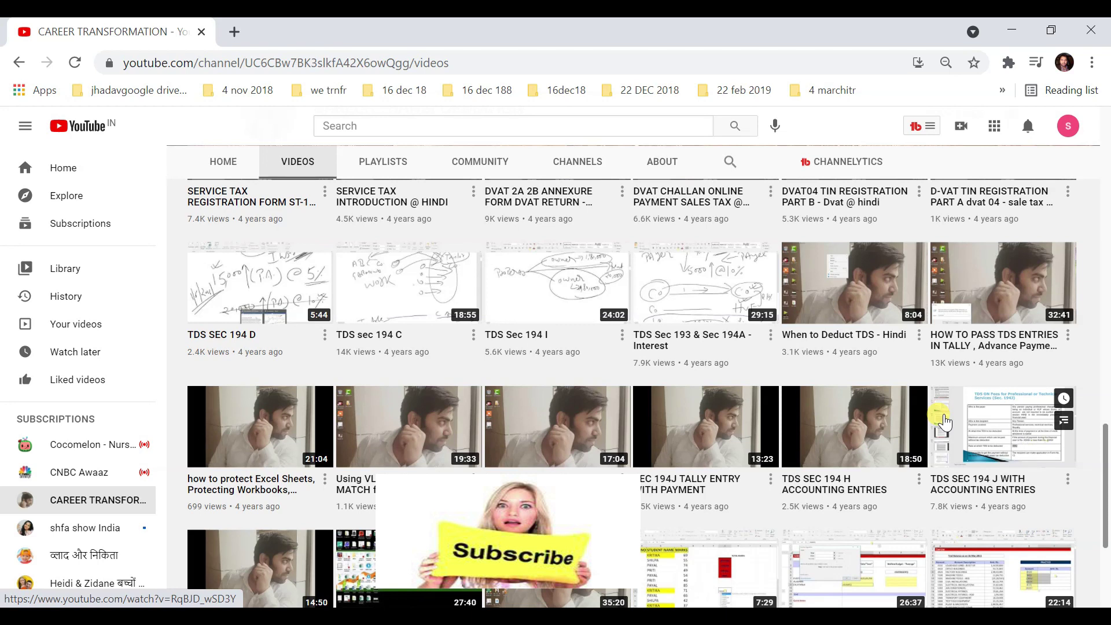
{"action": "scroll", "coordinate": [945, 423], "scroll_direction": "down", "scroll_amount": 5}
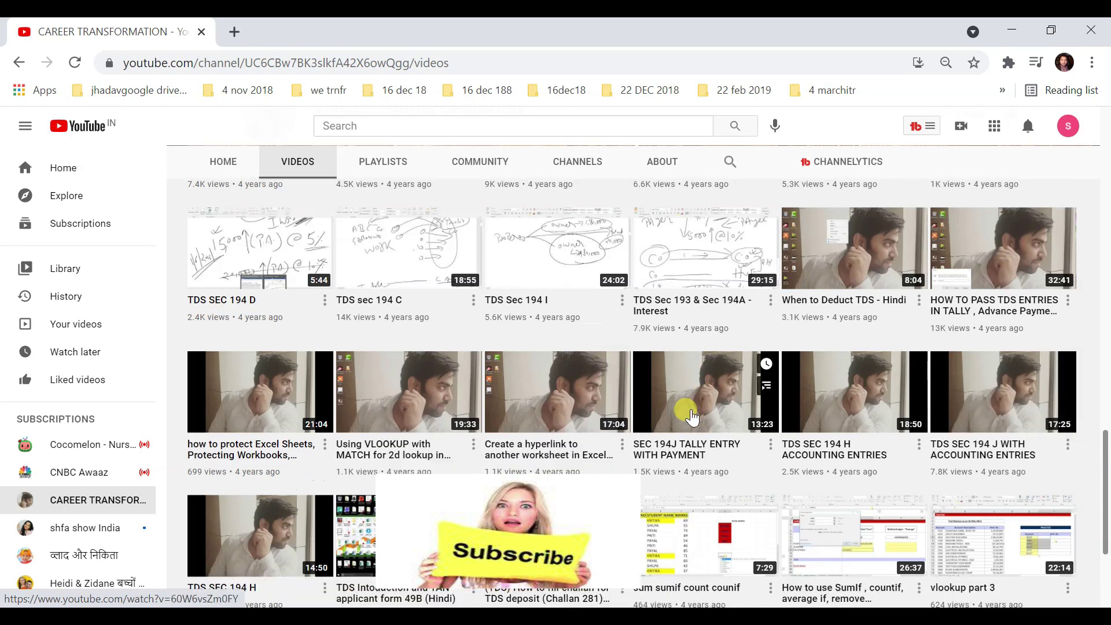
{"action": "scroll", "coordinate": [584, 450], "scroll_direction": "up", "scroll_amount": 4}
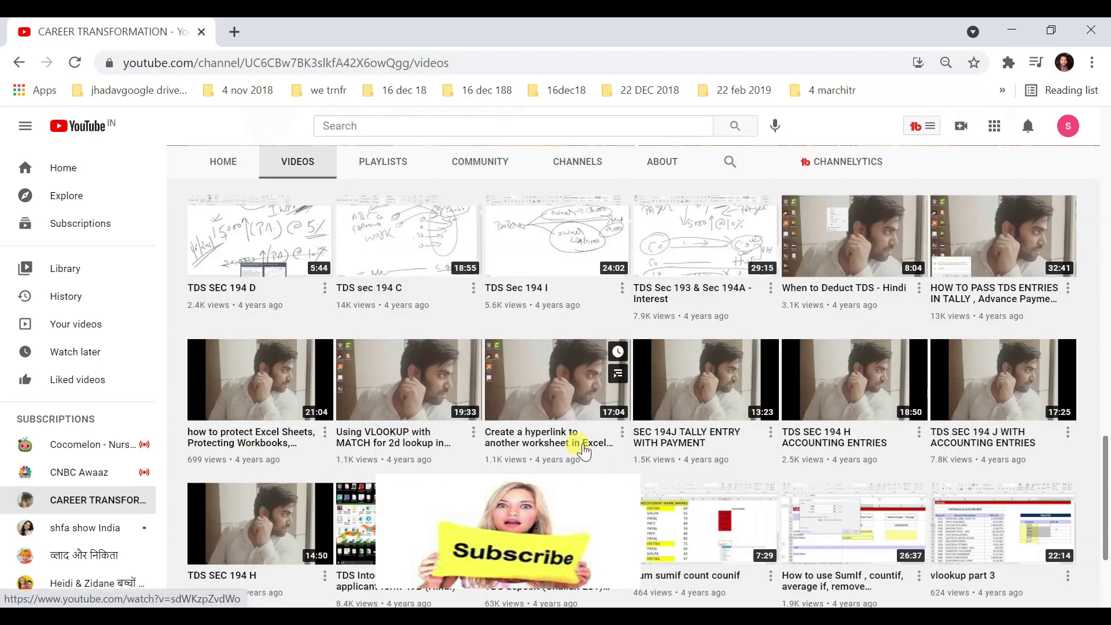
{"action": "scroll", "coordinate": [602, 458], "scroll_direction": "up", "scroll_amount": 20}
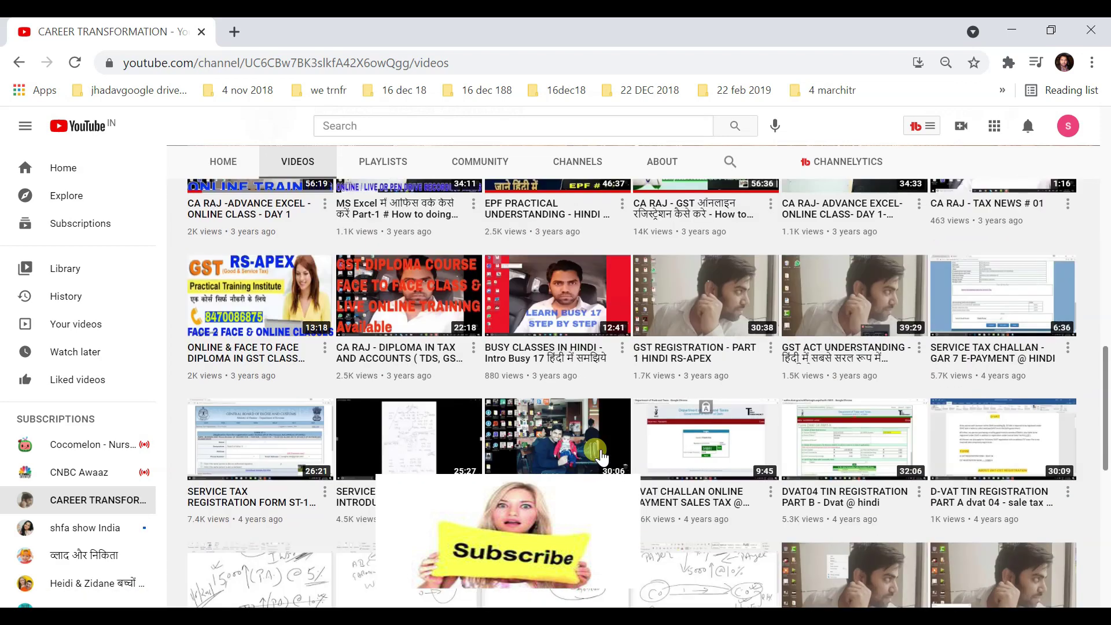
{"action": "scroll", "coordinate": [602, 457], "scroll_direction": "up", "scroll_amount": 2}
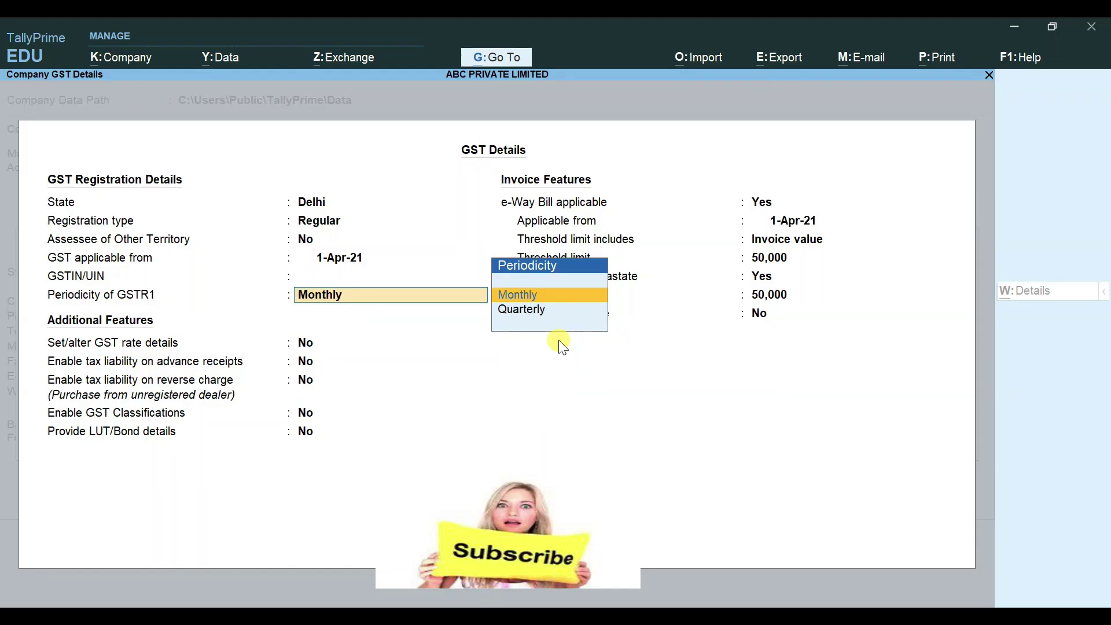
Step: Accept the GST details, set TDS to Yes and bring up the Company TDS Deductor Details
{"action": "key", "text": "ctrl+a"}
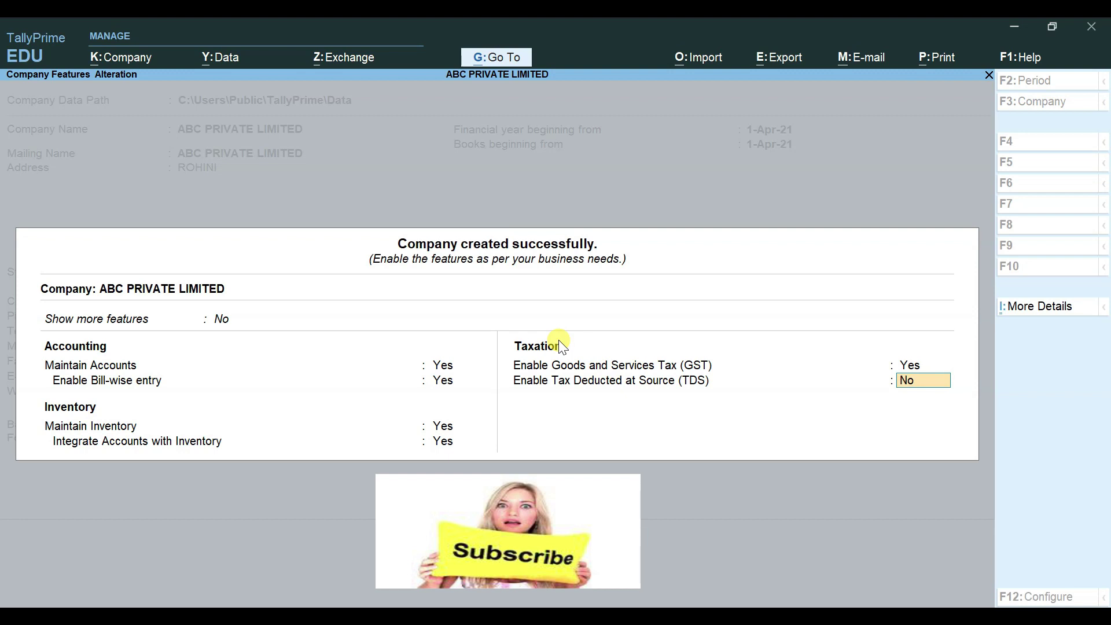
{"action": "type", "text": "Y"}
{"action": "key", "text": "Return"}
{"action": "key", "text": "Return"}
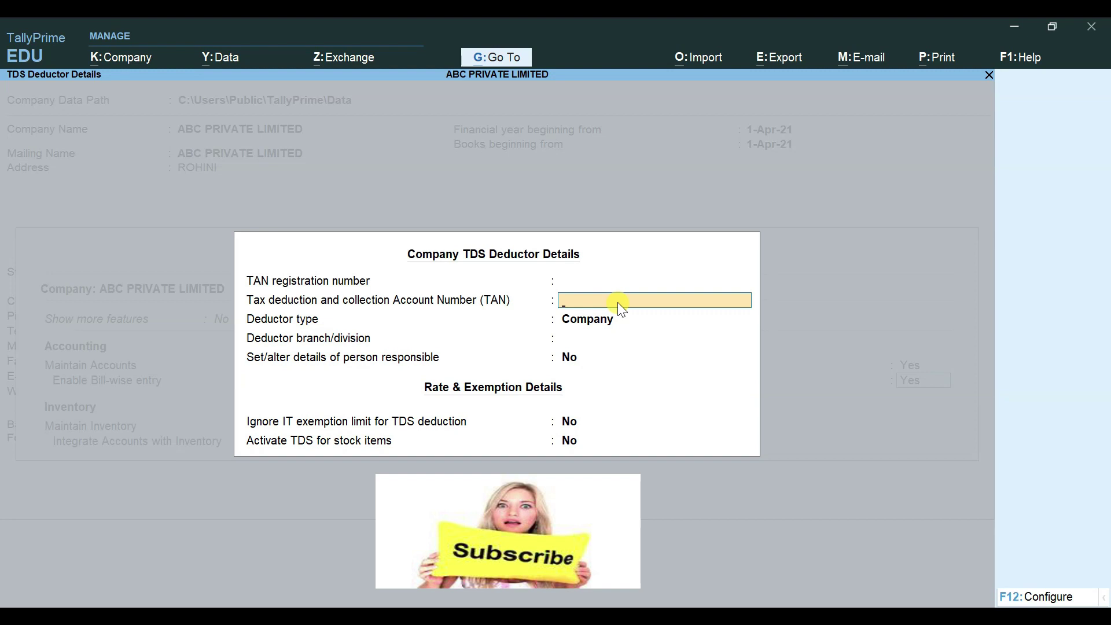
Step: Bring up the CAREER TRANSFORMATION channel in Chrome and scroll through its uploaded videos
{"action": "mouse_move", "coordinate": [151, 605]}
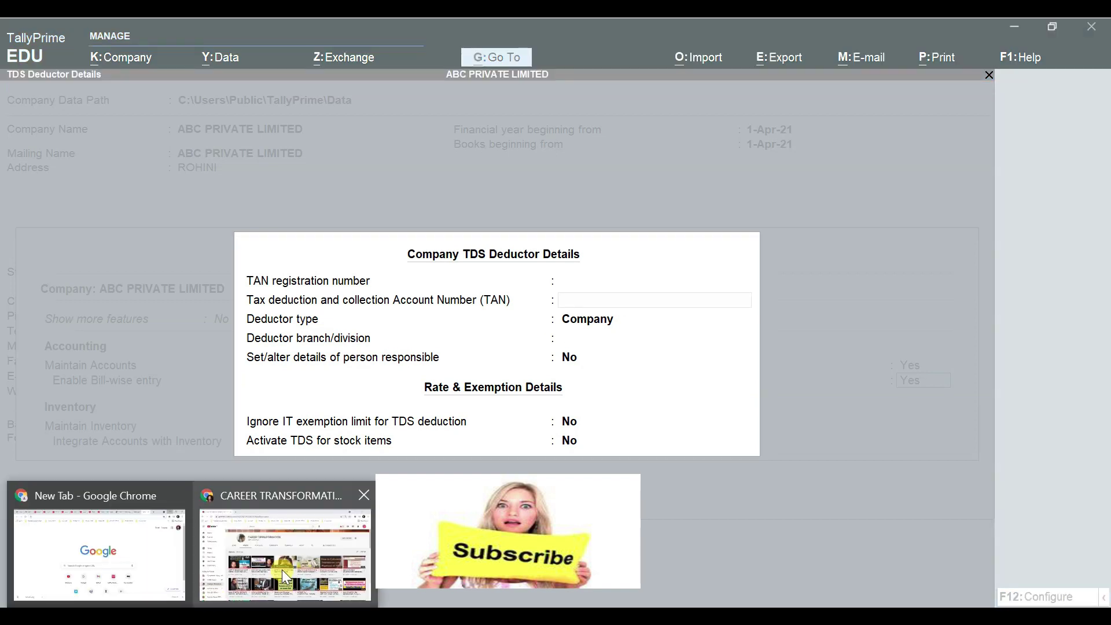
{"action": "left_click", "coordinate": [275, 562]}
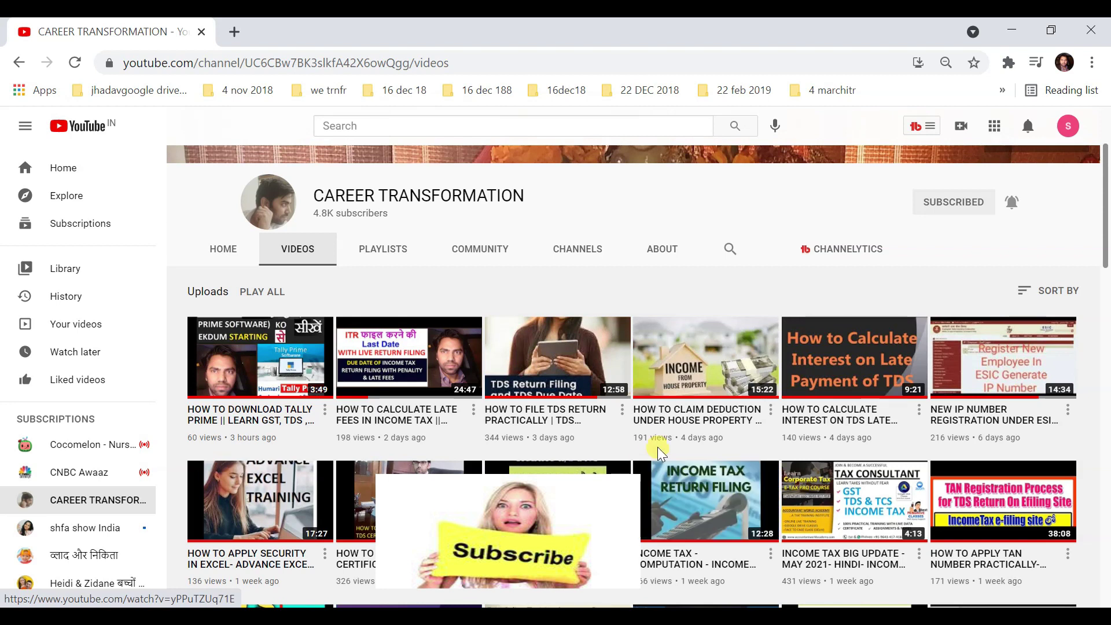
{"action": "scroll", "coordinate": [658, 447], "scroll_direction": "down", "scroll_amount": 2}
{"action": "scroll", "coordinate": [658, 448], "scroll_direction": "down", "scroll_amount": 2}
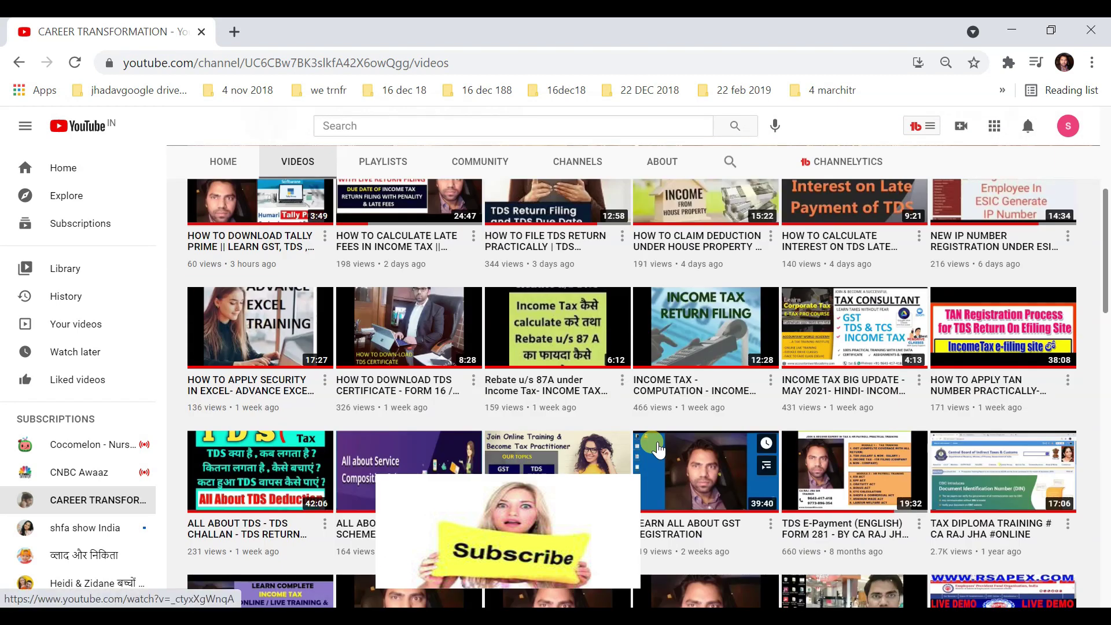
{"action": "scroll", "coordinate": [567, 426], "scroll_direction": "down", "scroll_amount": 2}
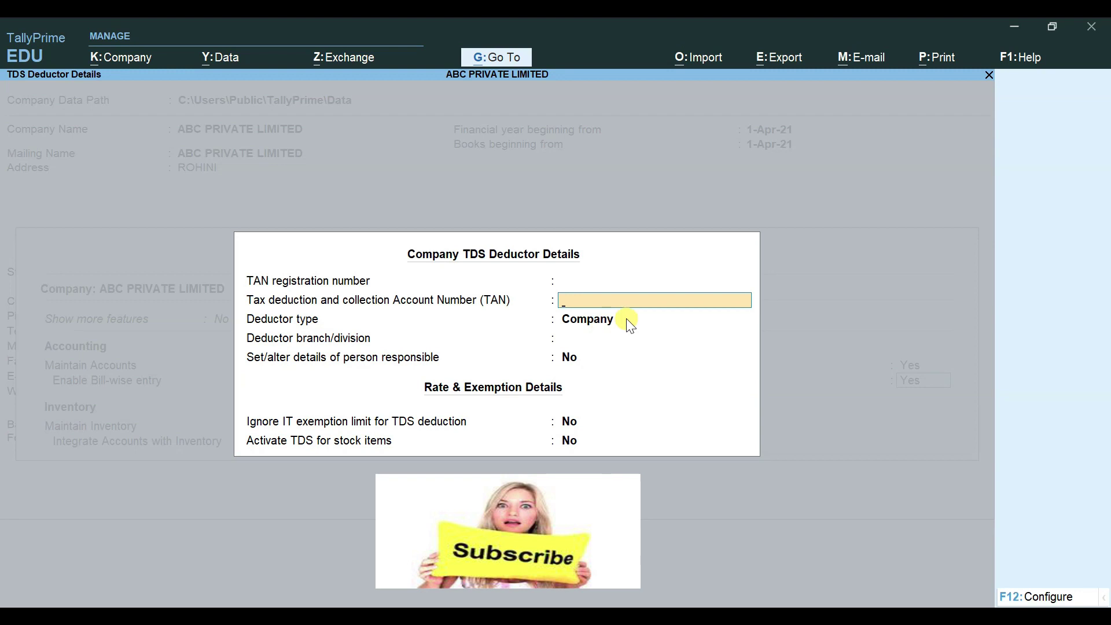
Step: Leave the TDS deductor details blank and accept the company features with GST and TDS enabled
{"action": "key", "text": "ctrl+a"}
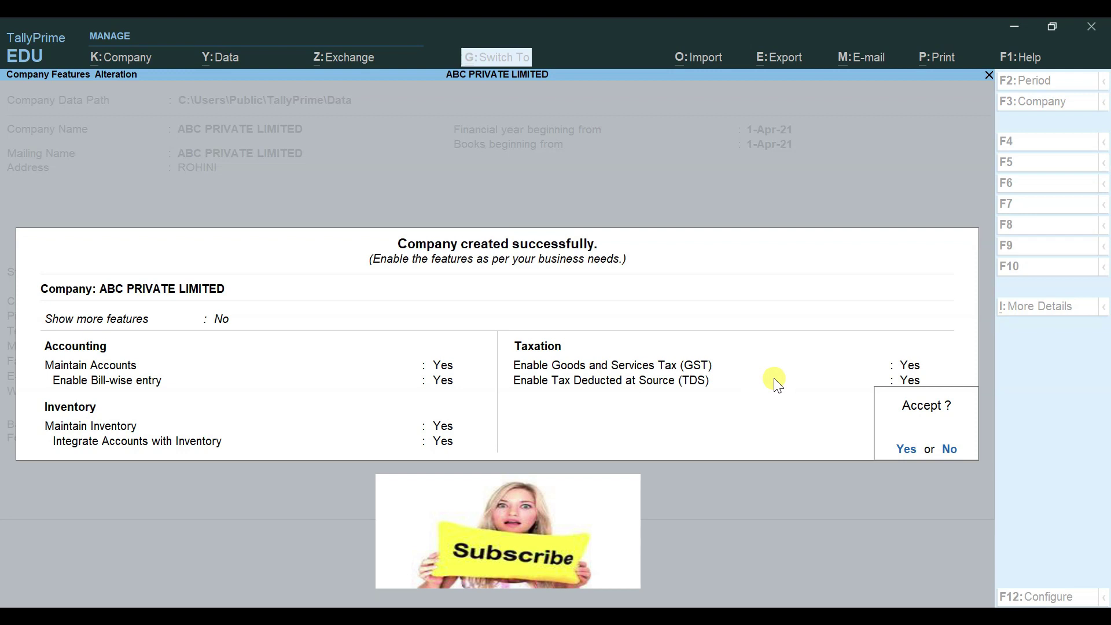
{"action": "key", "text": "y"}
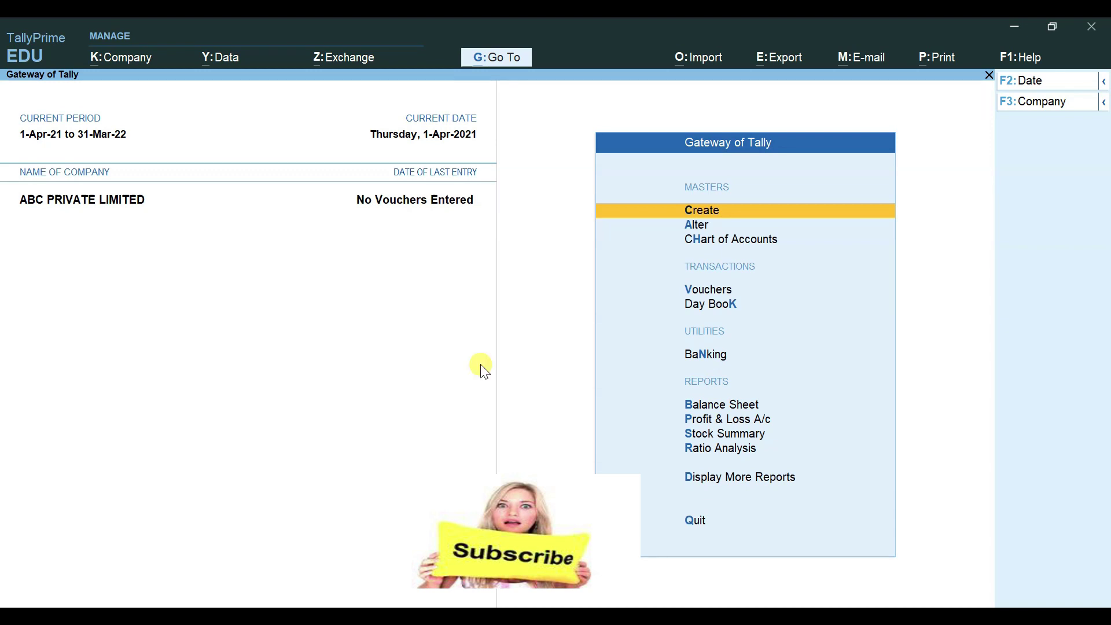
Step: Decline the Quit prompt so ABC PRIVATE LIMITED stays open, then minimise TallyPrime
{"action": "key", "text": "Up"}
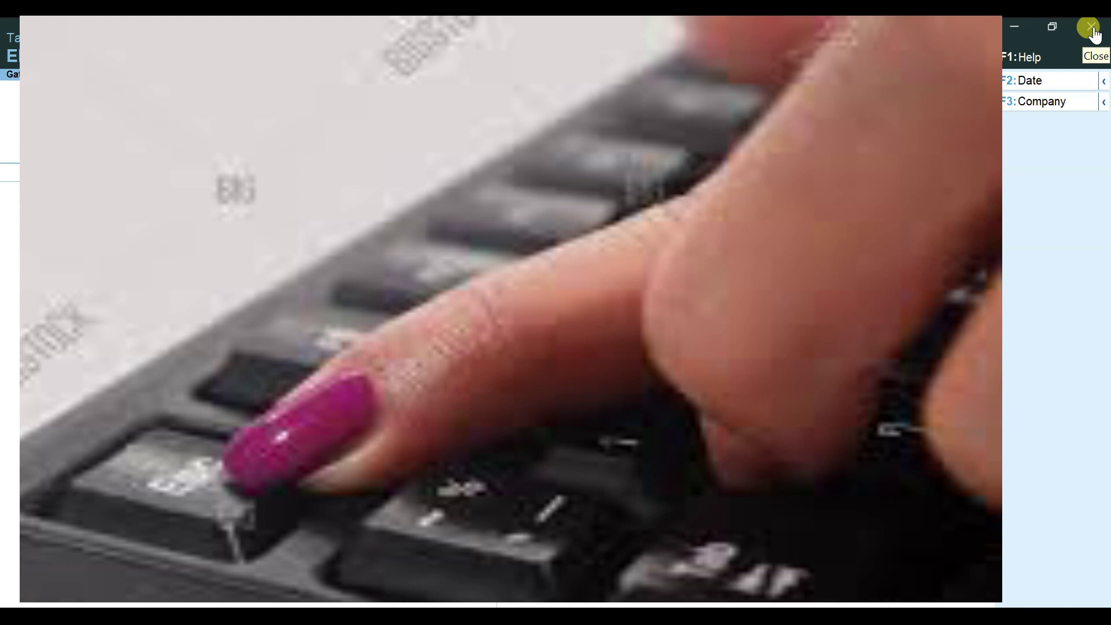
{"action": "left_click", "coordinate": [1093, 31]}
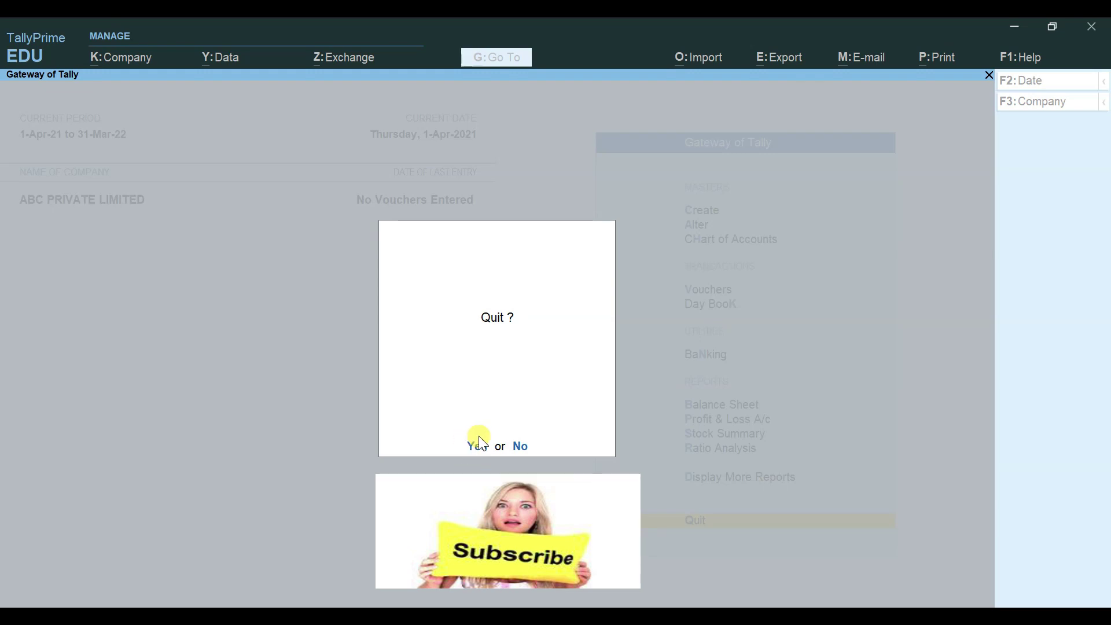
{"action": "key", "text": "Escape"}
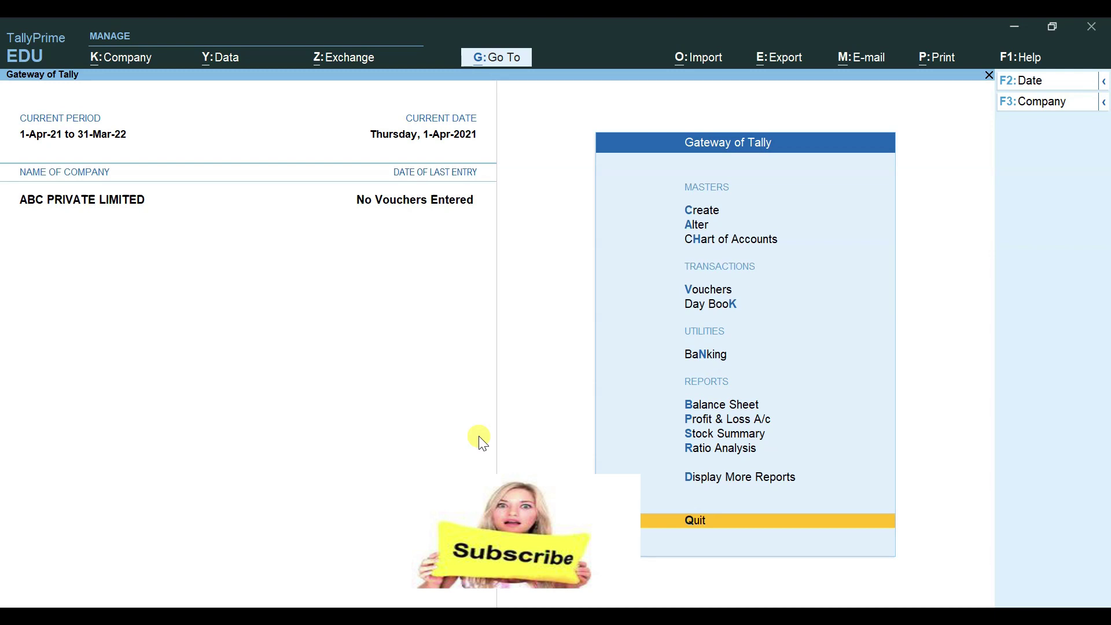
{"action": "left_click", "coordinate": [1020, 28]}
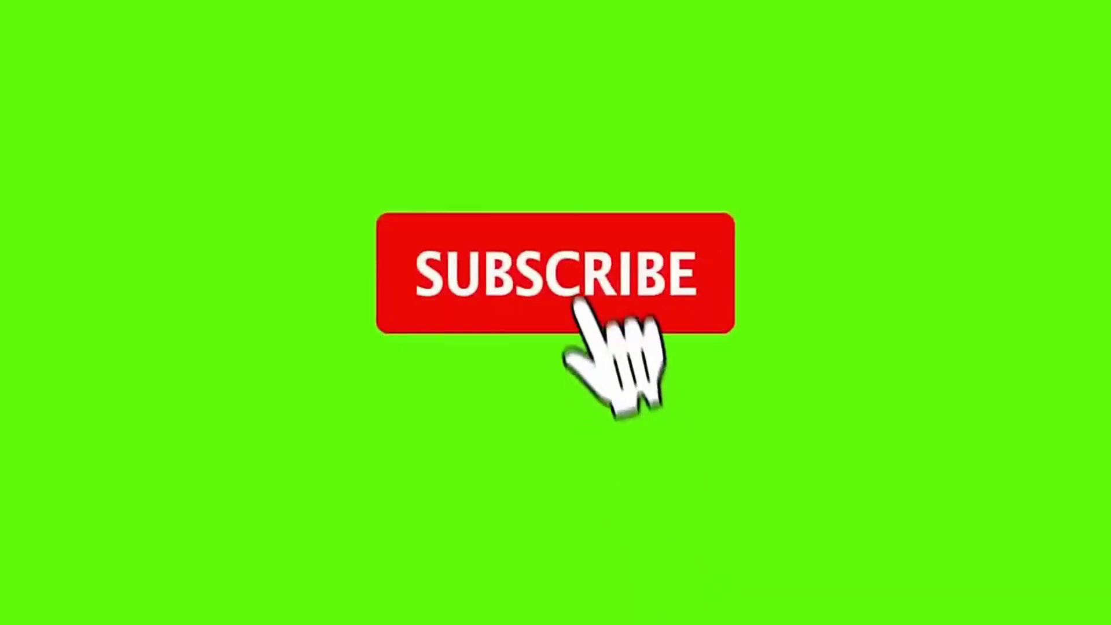